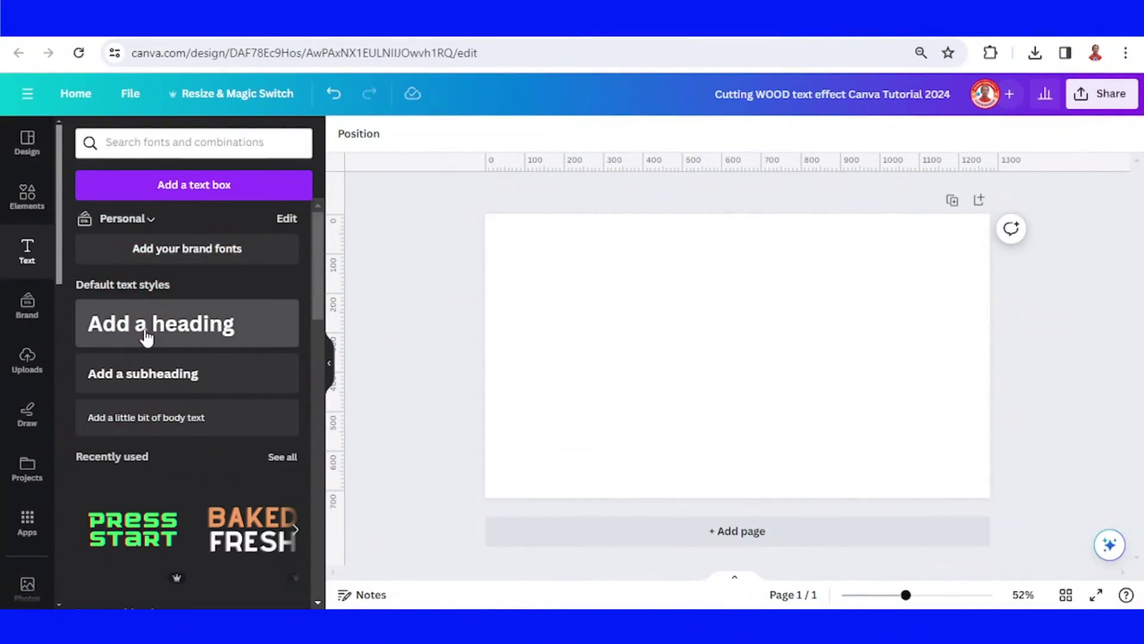
Add a 'HAPPY CHINESE NEW YEAR' heading in Architype Aubette with tighter line spacing.
click(146, 338)
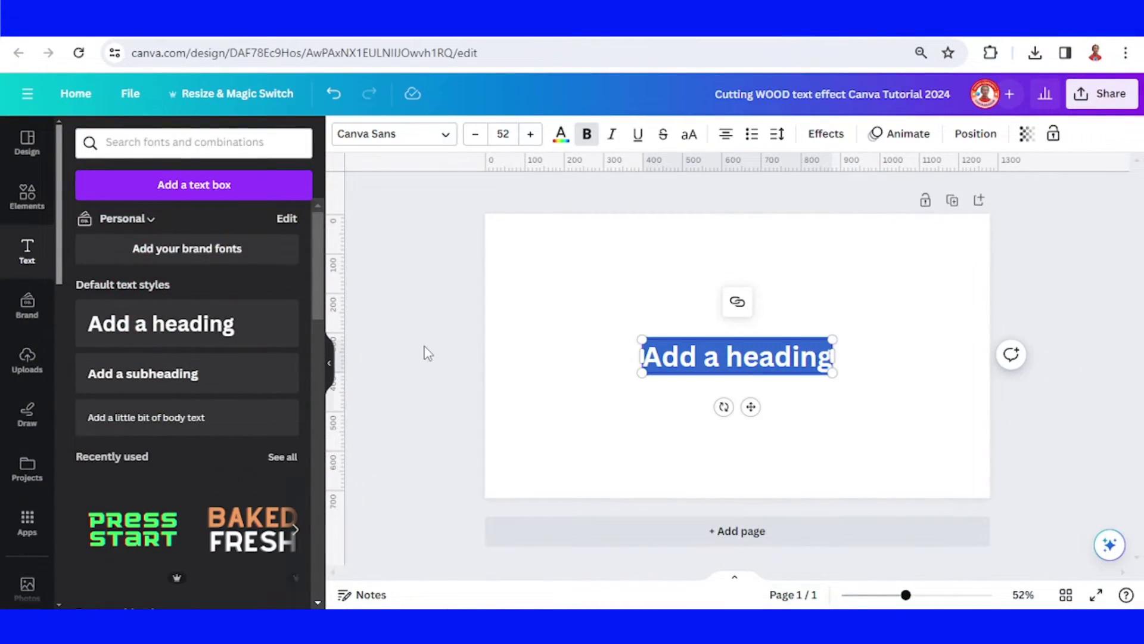
text(HAPPY CHINESE NEW YEAR)
click(396, 138)
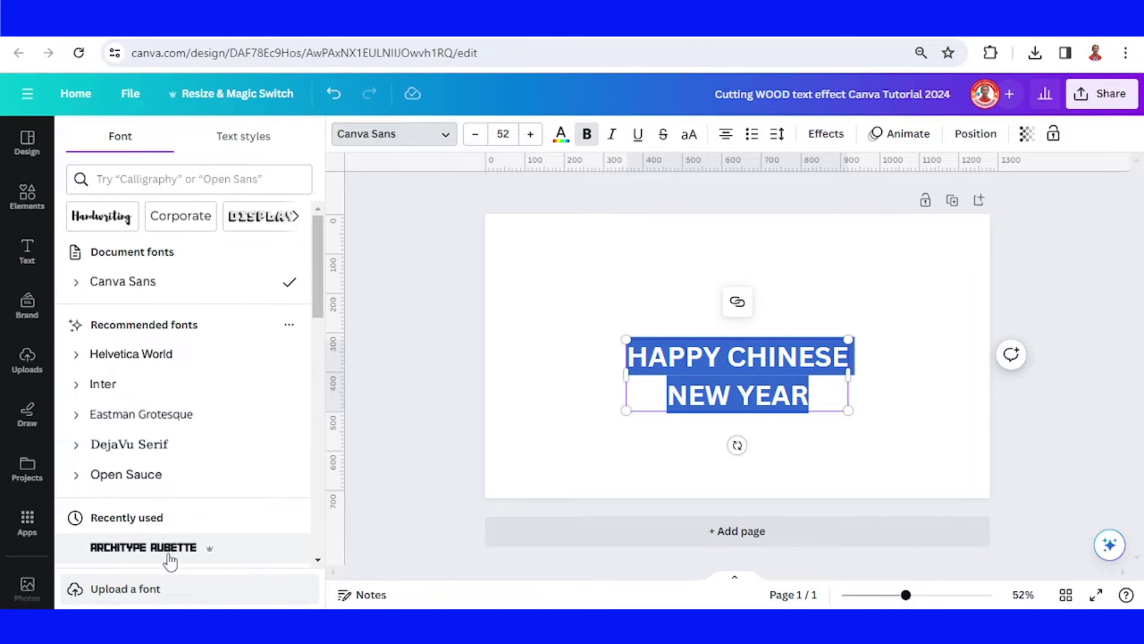
click(169, 554)
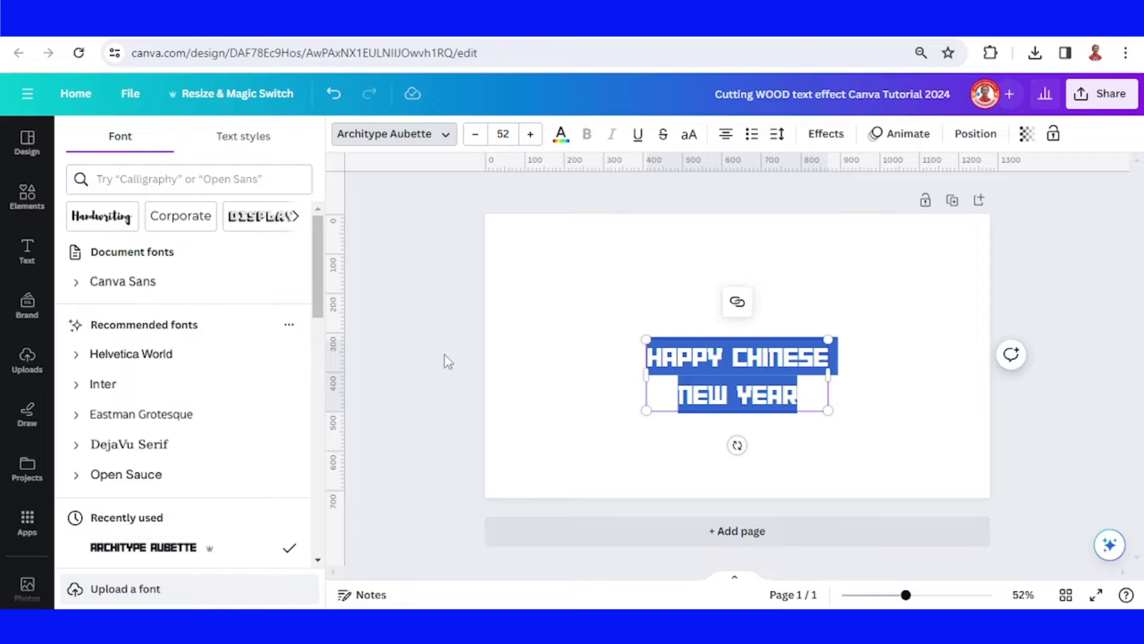
click(777, 134)
drag(850, 243, 830, 240)
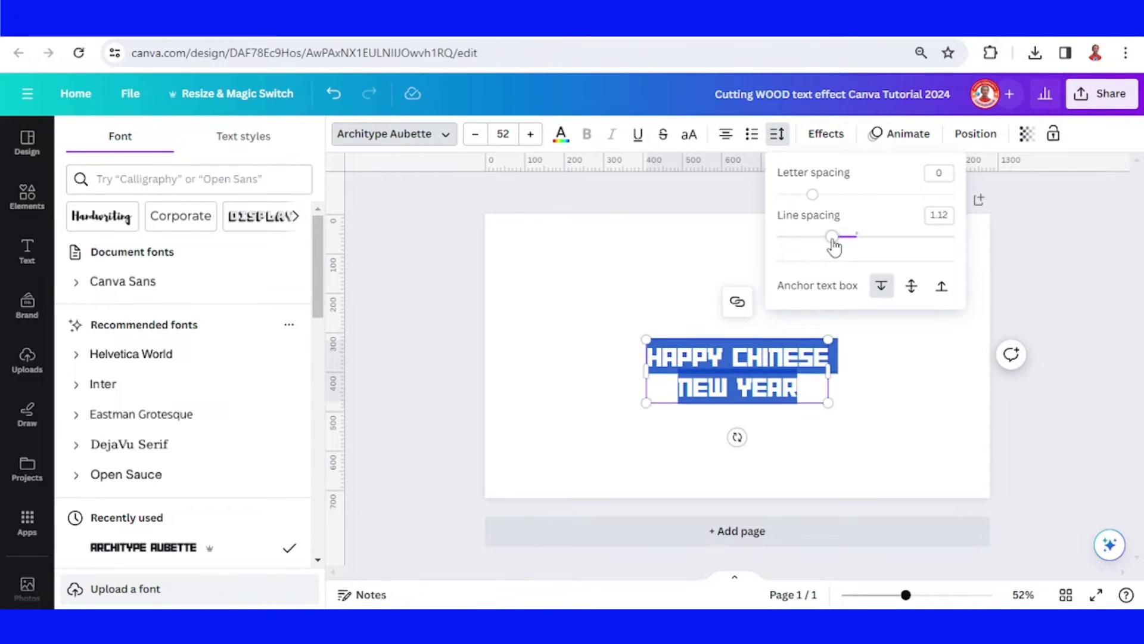
Enlarge the heading to about 63.7 and recentre it on the page.
click(892, 405)
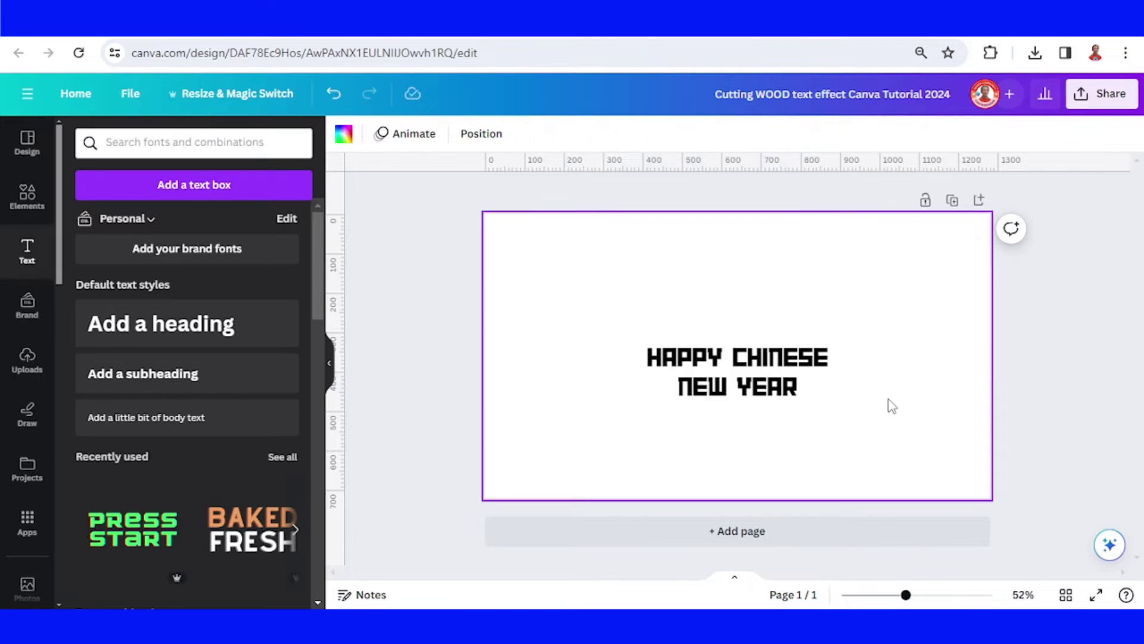
click(760, 398)
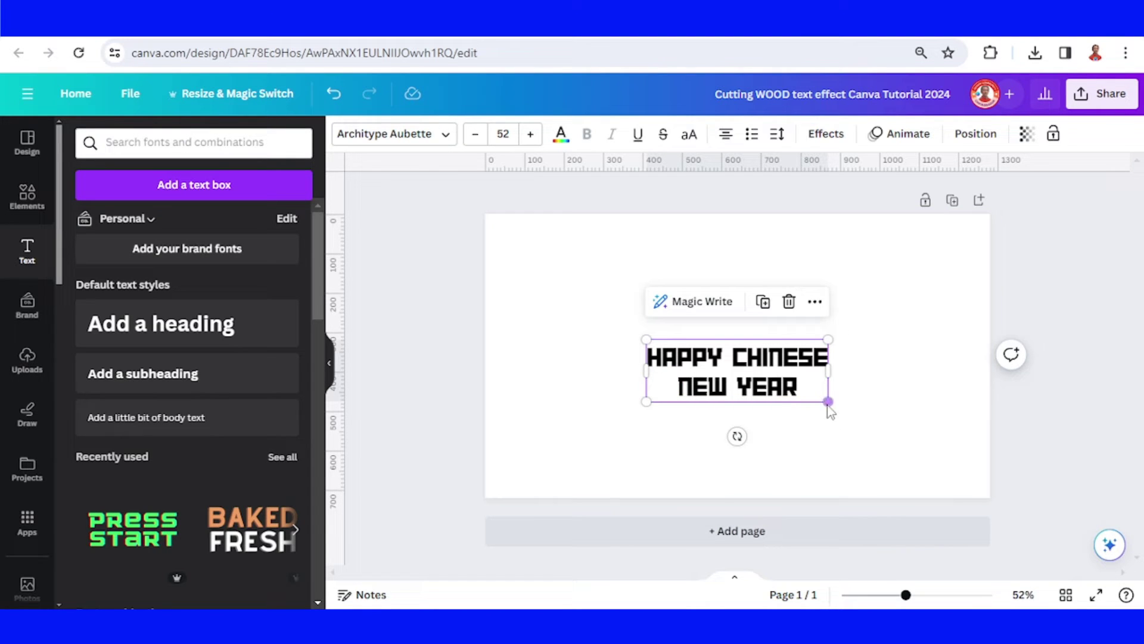
drag(827, 402, 868, 416)
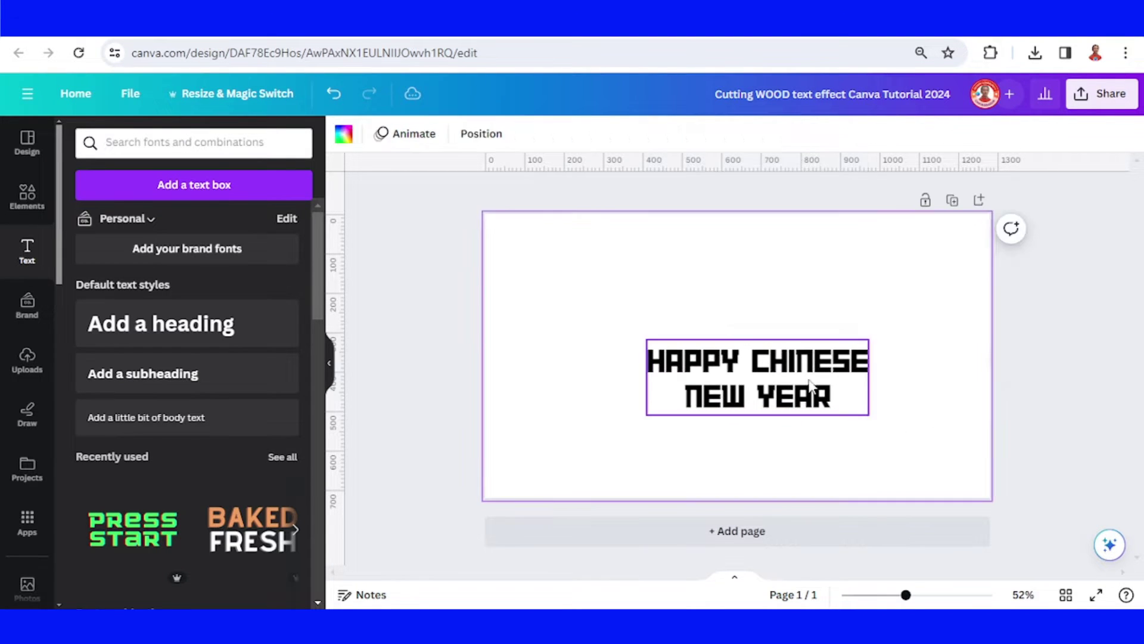
drag(804, 376, 783, 376)
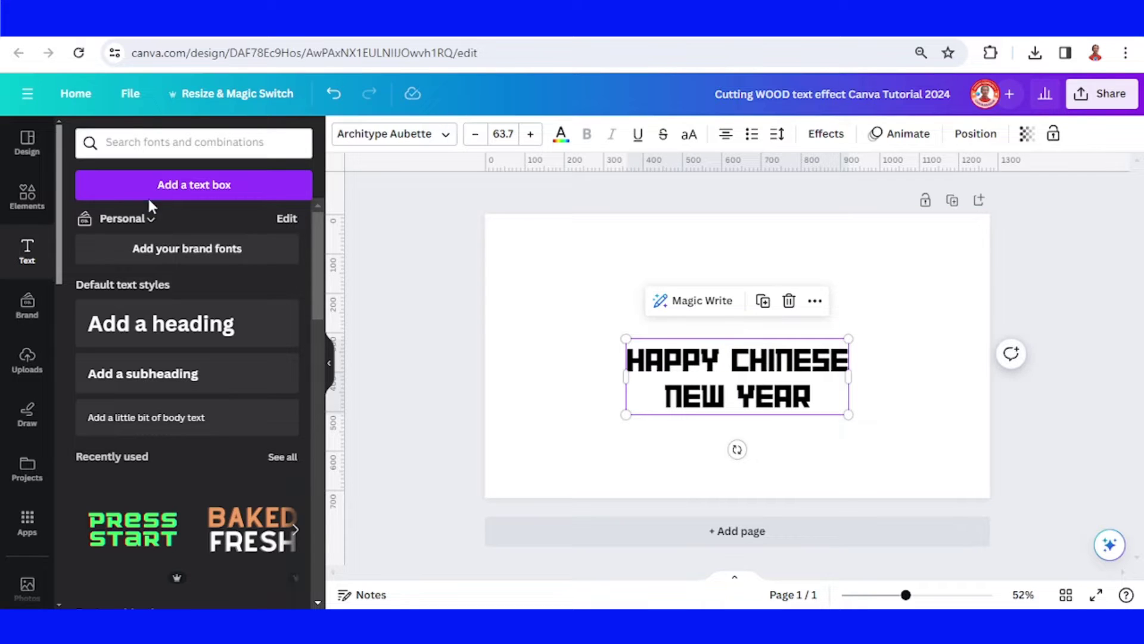
click(27, 205)
Add the red dragon graphic, move it above the heading and shrink it.
click(172, 272)
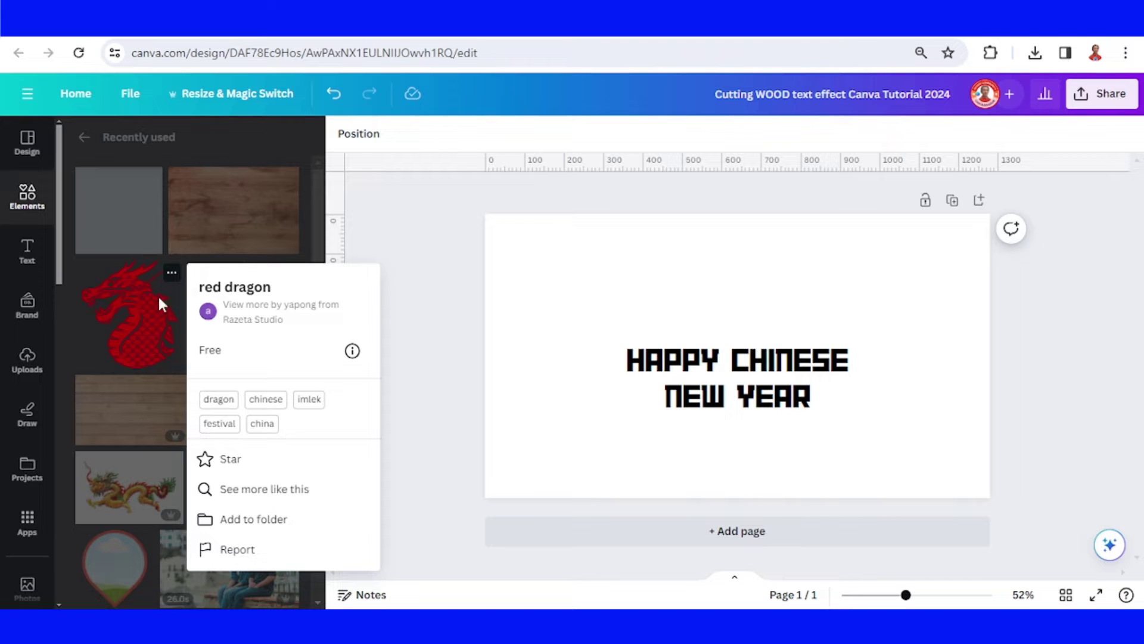
click(143, 310)
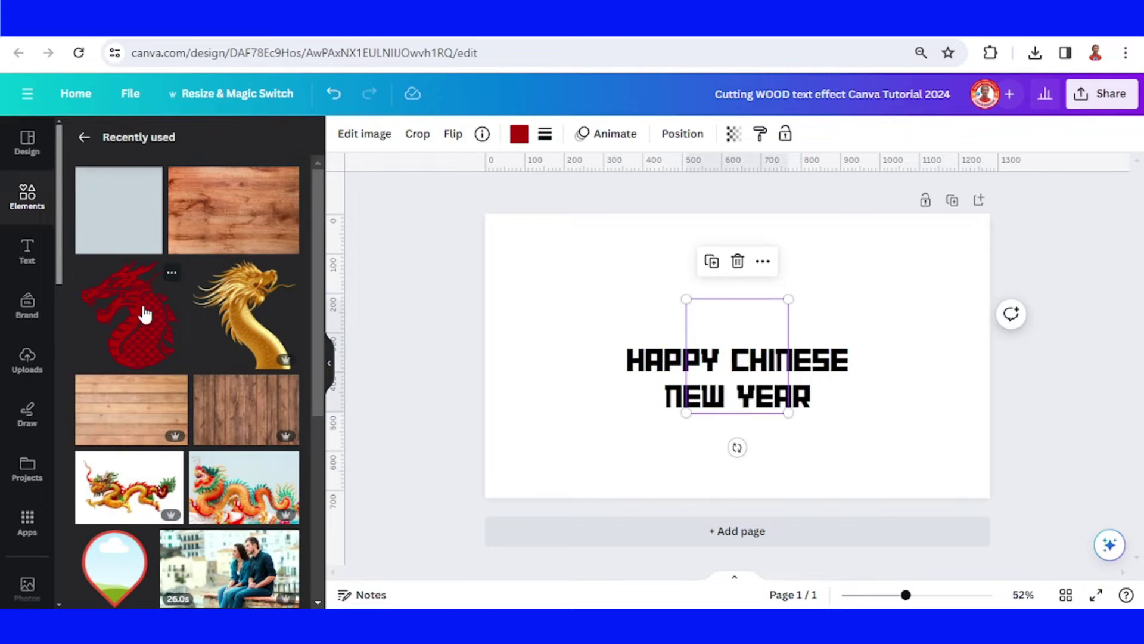
drag(683, 322, 684, 254)
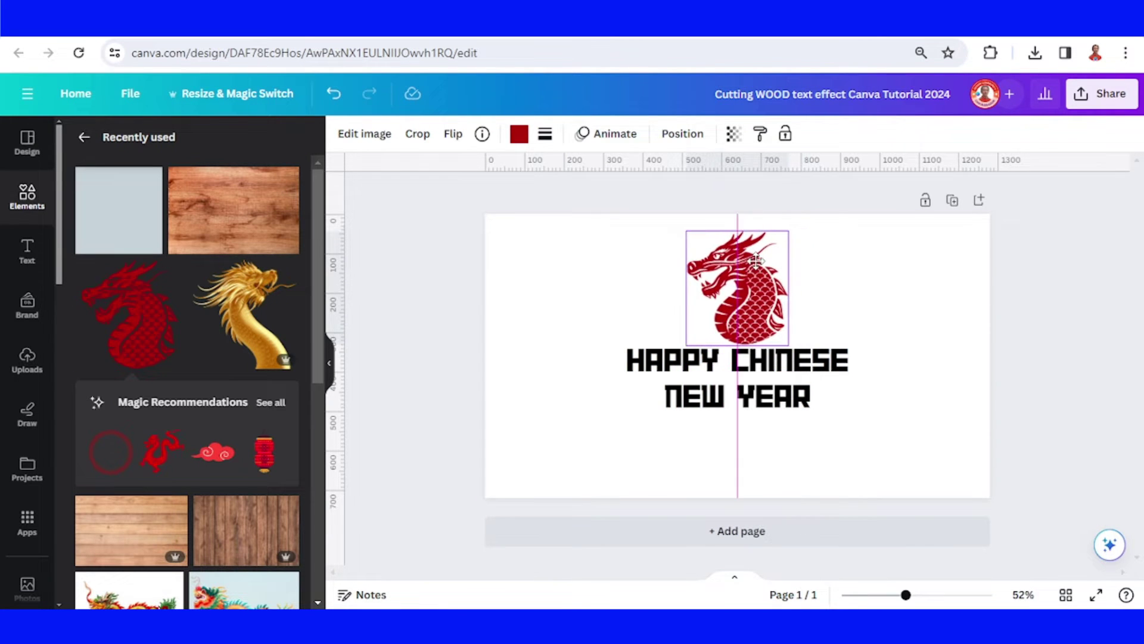
drag(788, 230, 773, 245)
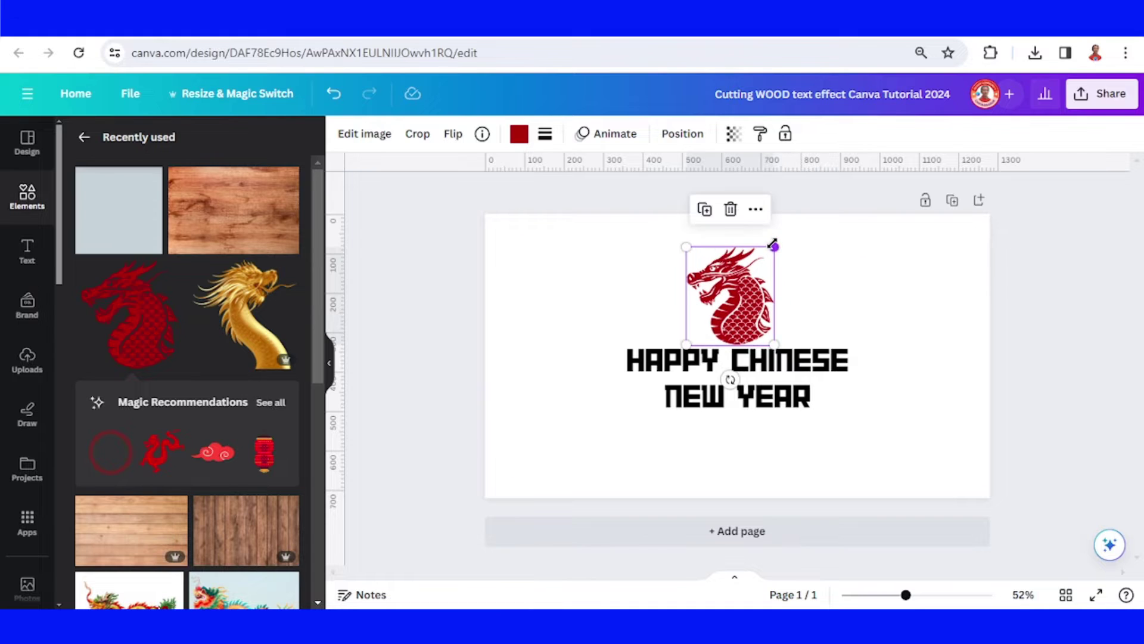
Move the dragon and heading together to centre them on the page.
shift+click(796, 373)
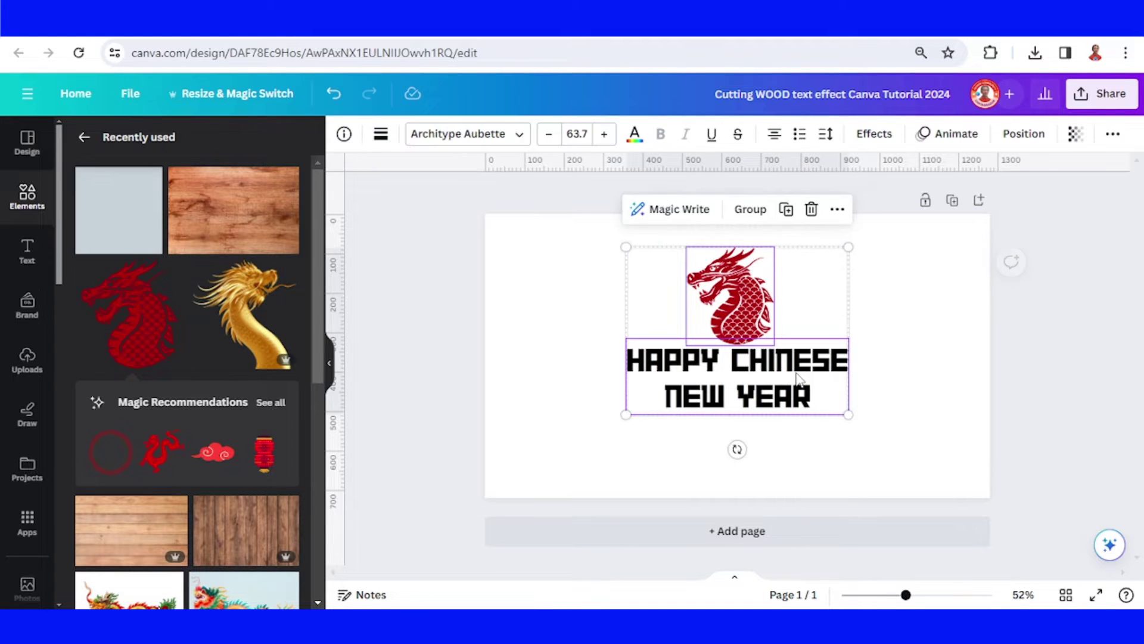
drag(796, 369, 795, 387)
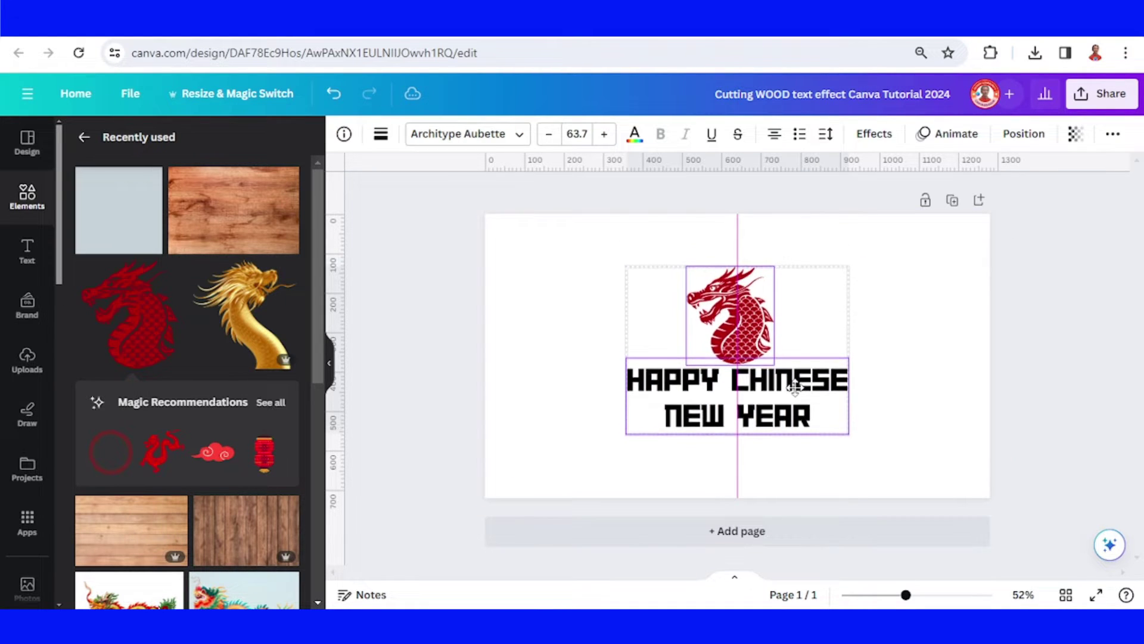
click(934, 373)
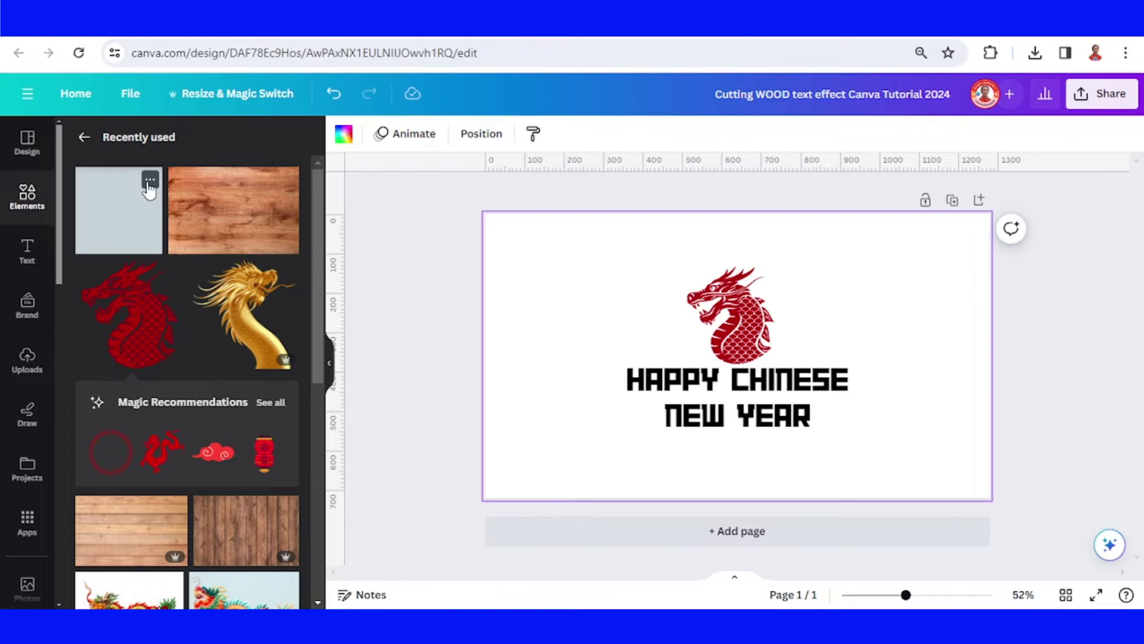
Add a square shape and colour it yellow.
click(150, 180)
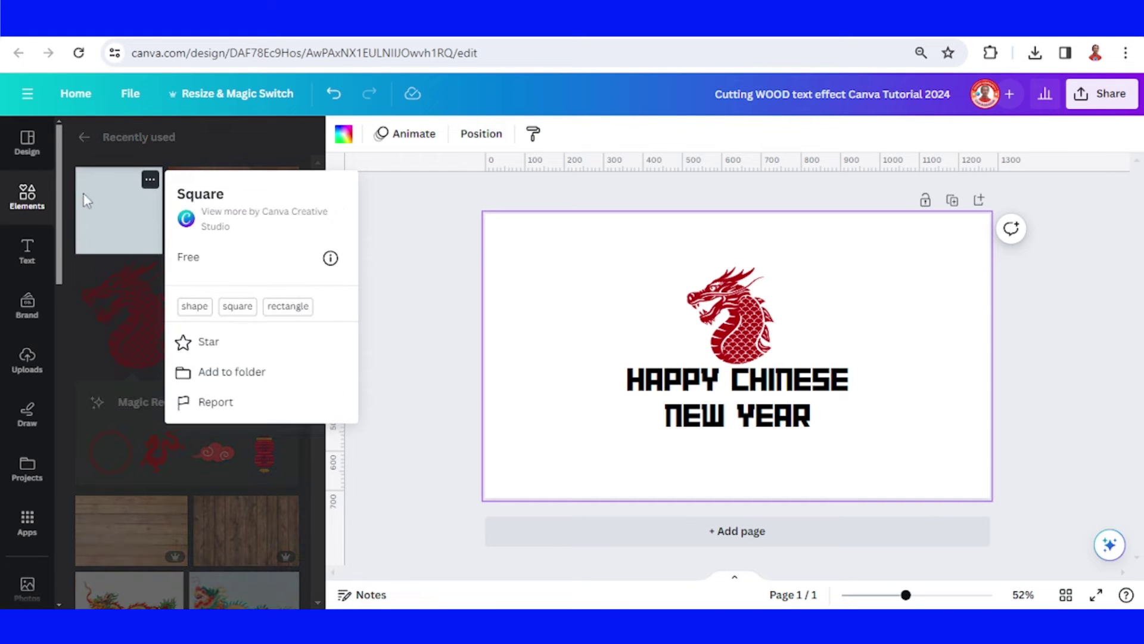
click(27, 196)
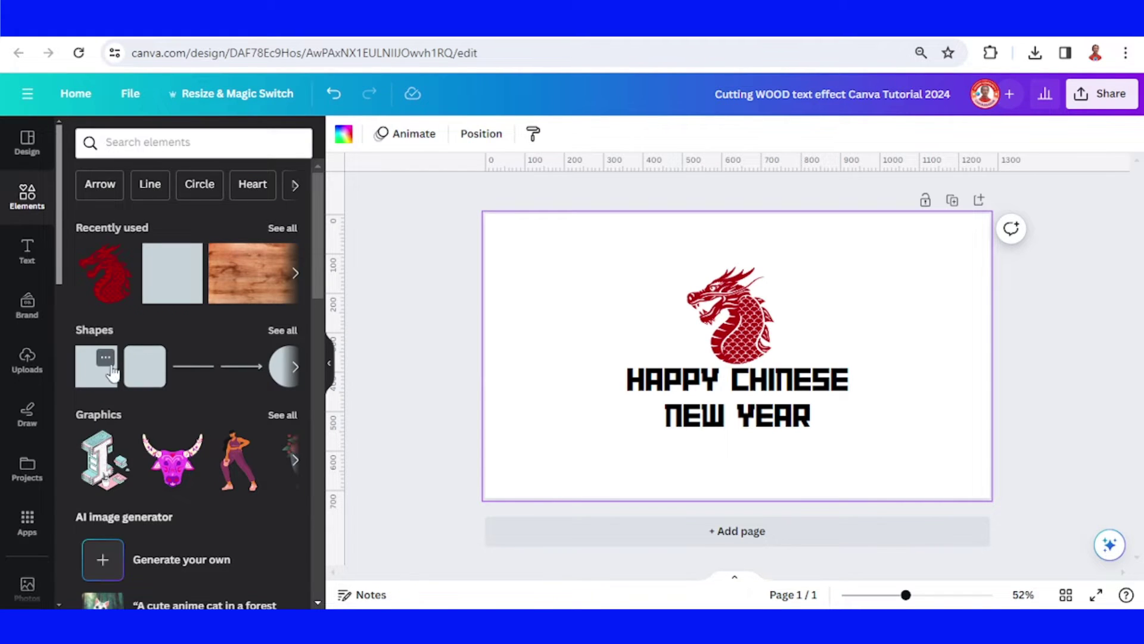
click(91, 384)
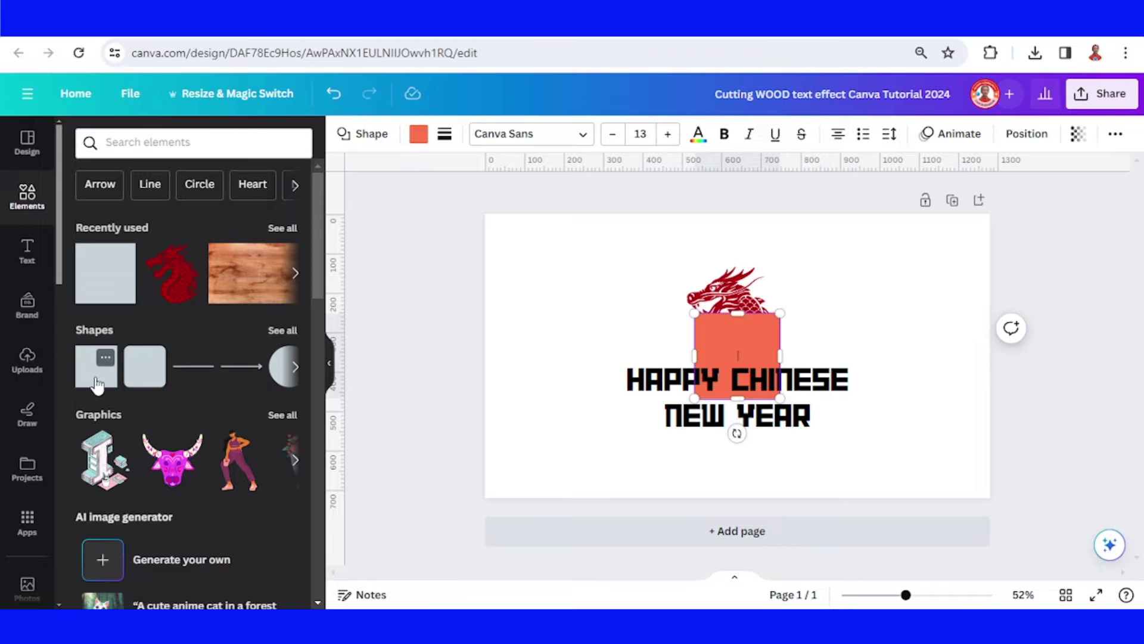
click(418, 135)
click(205, 576)
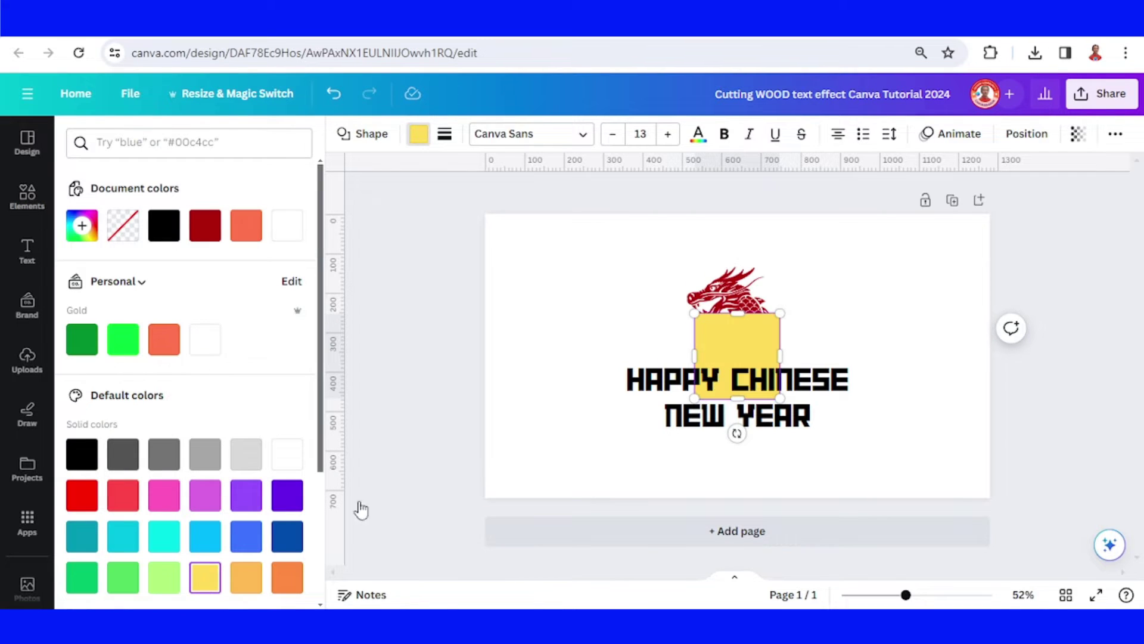
Stretch the yellow square around the dragon and heading, then send it to back.
drag(694, 354, 615, 354)
drag(780, 356, 858, 355)
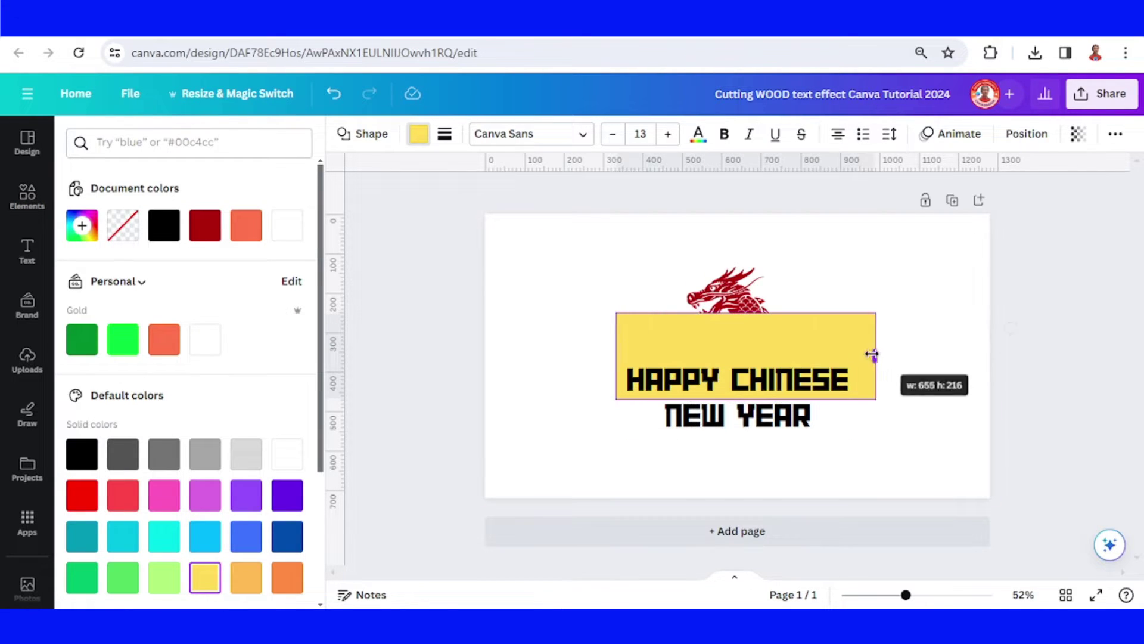
drag(737, 312, 737, 258)
drag(737, 398, 736, 434)
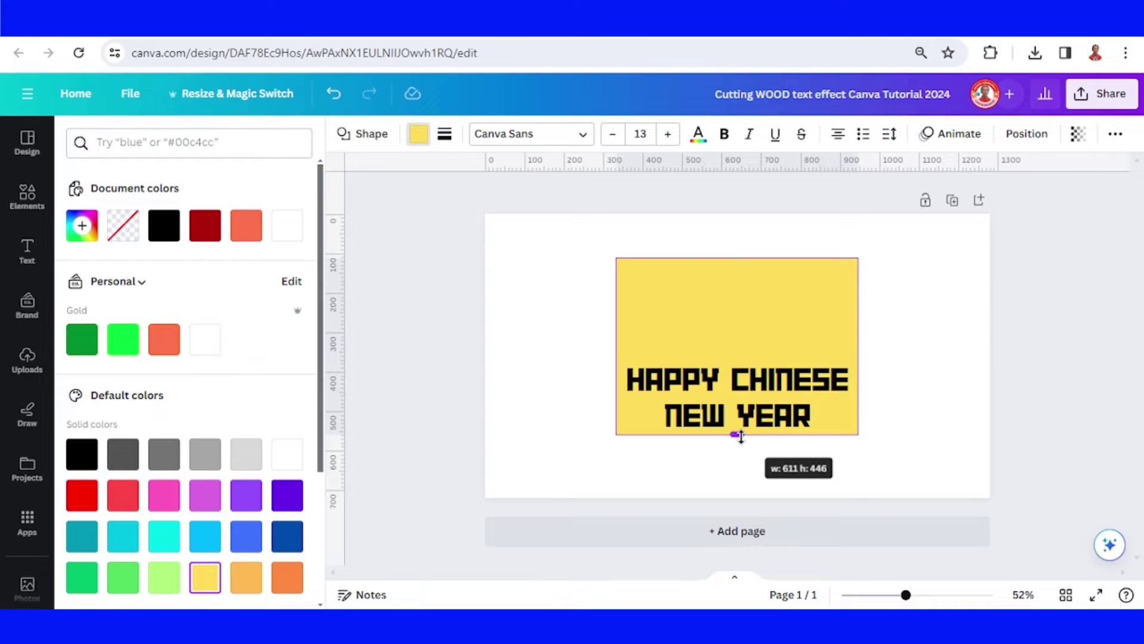
right_click(648, 301)
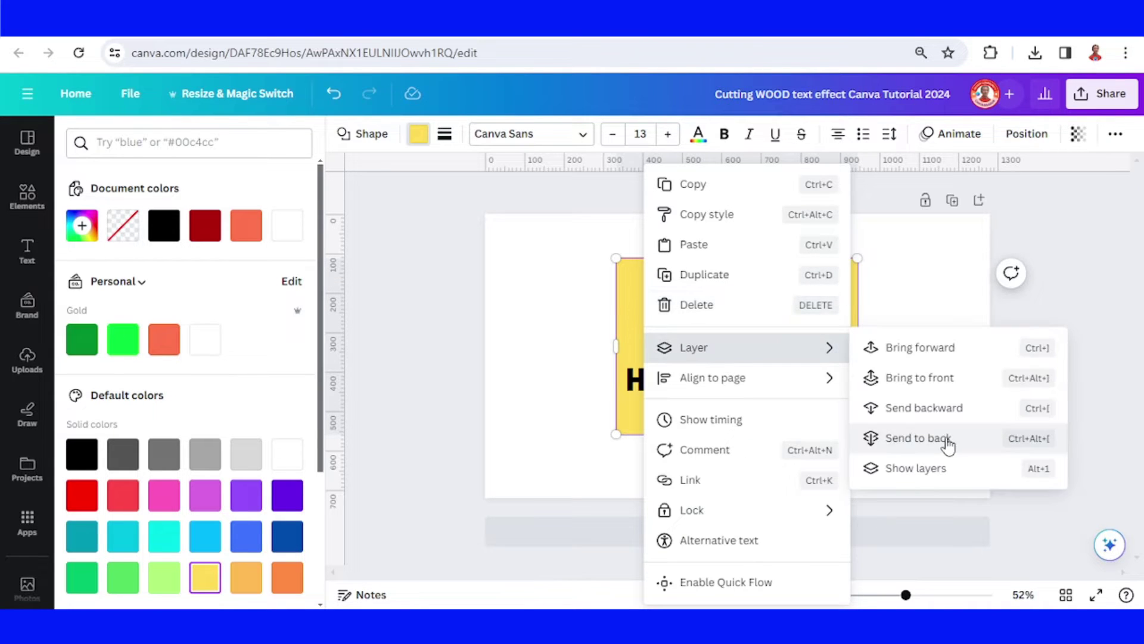
click(945, 442)
click(745, 321)
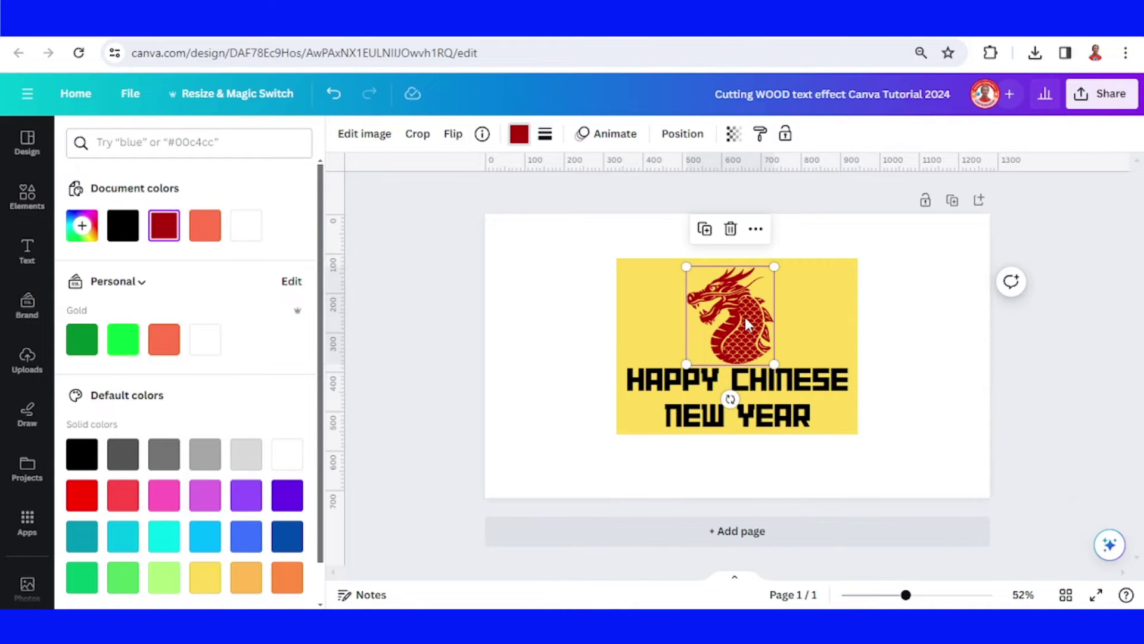
Make both the dragon and the heading text white.
click(519, 134)
click(519, 134)
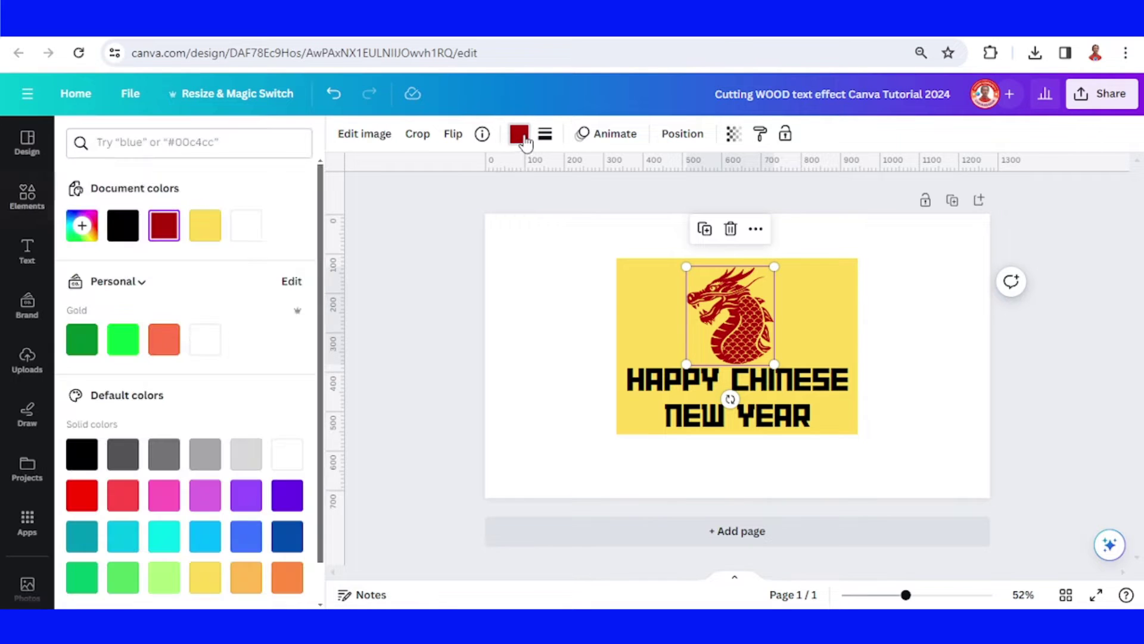
click(247, 233)
click(816, 398)
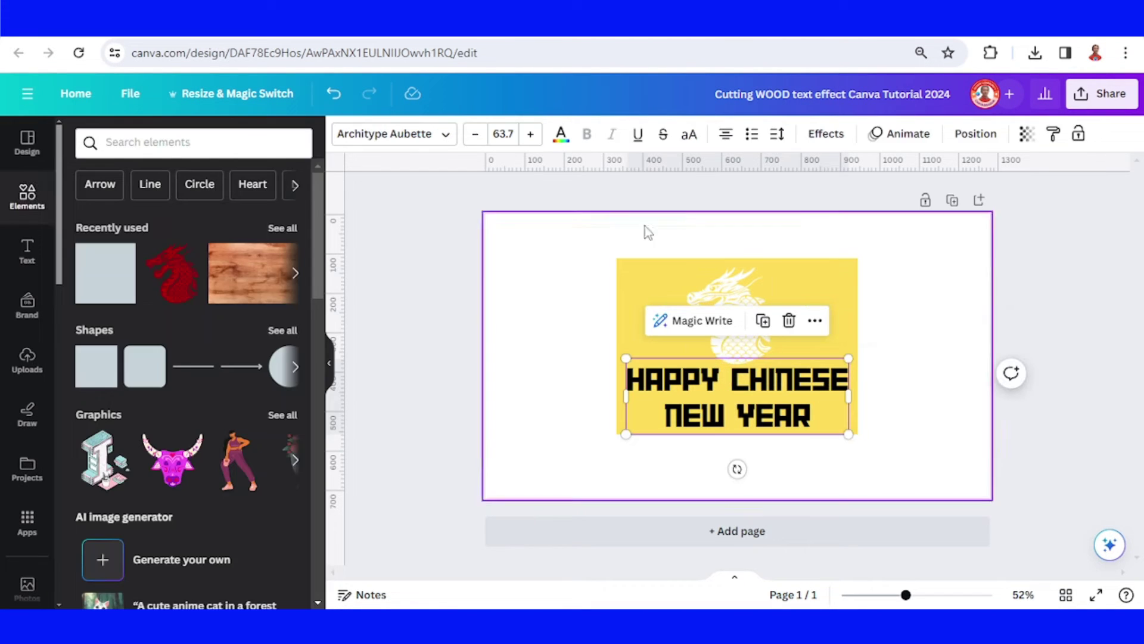
click(560, 133)
click(209, 228)
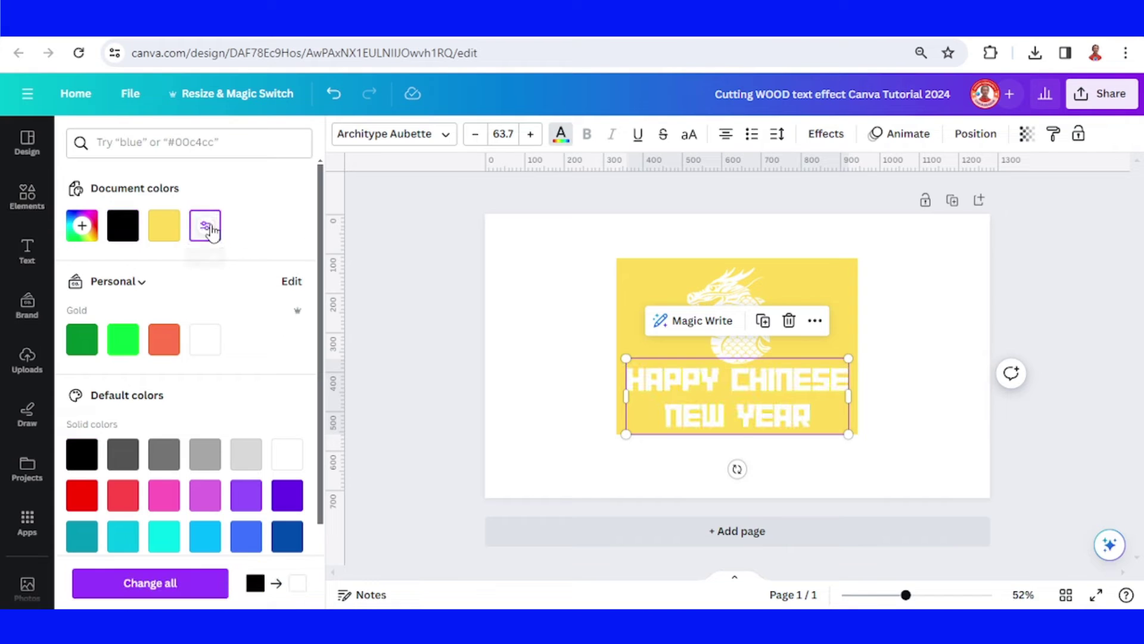
Widen the headline's letter spacing to 37 and stretch the yellow rectangle leftward.
click(777, 133)
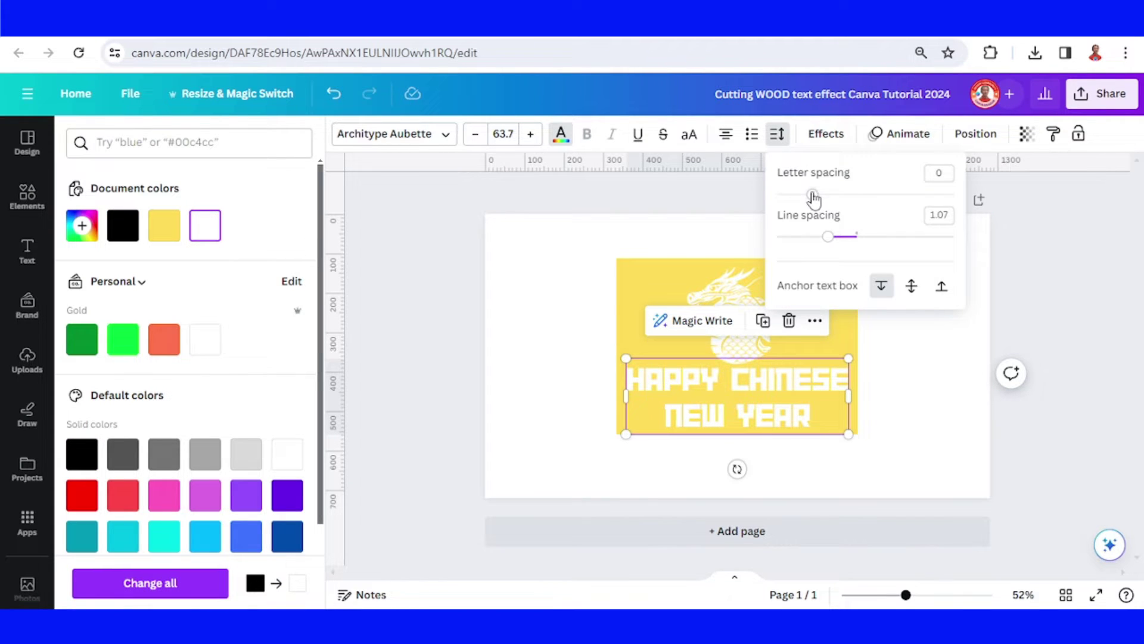
drag(814, 199, 822, 201)
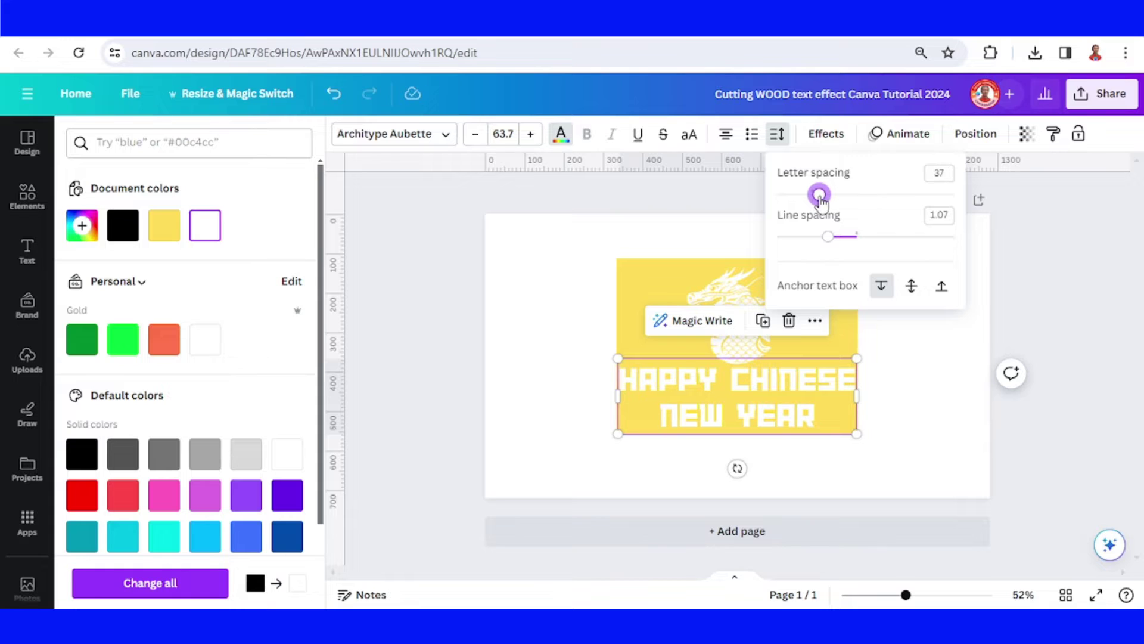
click(644, 271)
drag(617, 346, 612, 347)
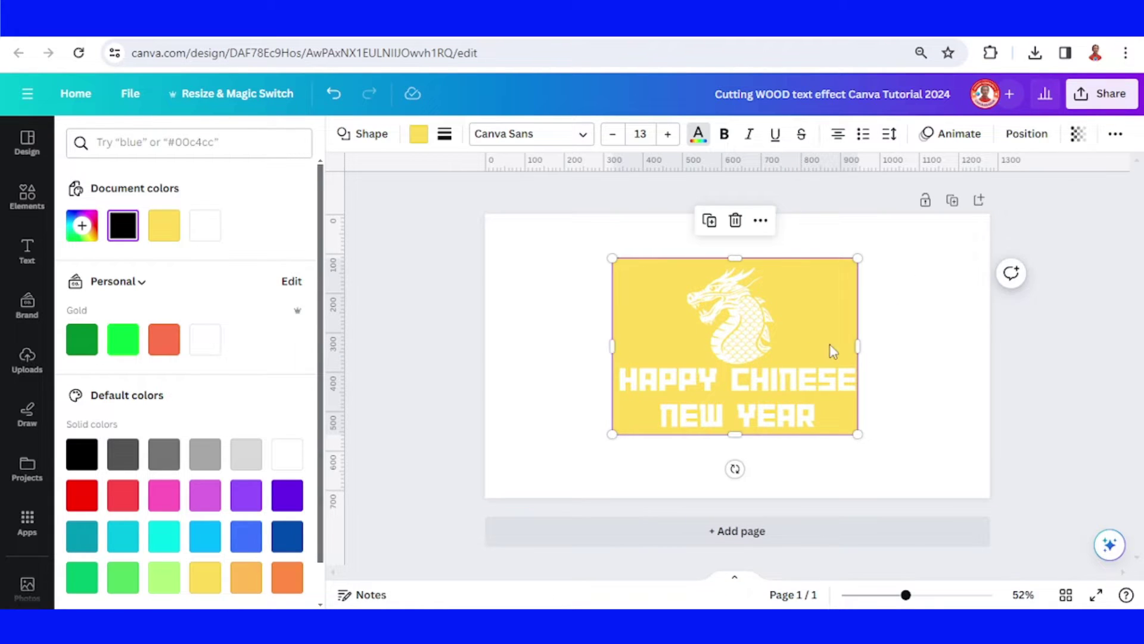
Widen the yellow board and mask its upper-left with a white duplicate rectangle.
drag(858, 347, 864, 348)
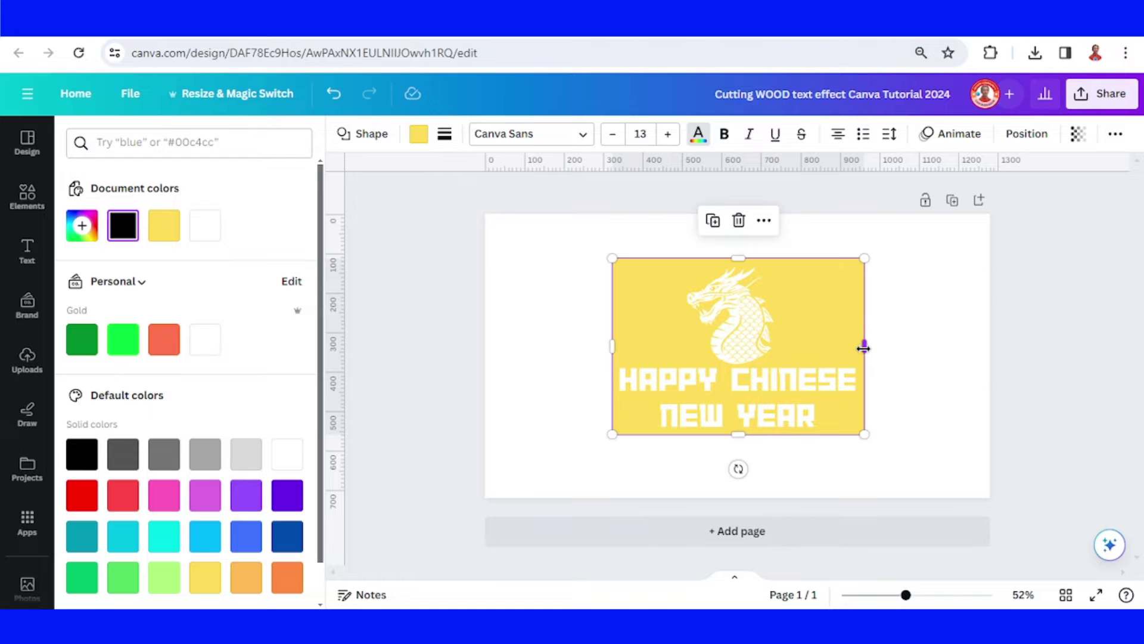
click(713, 222)
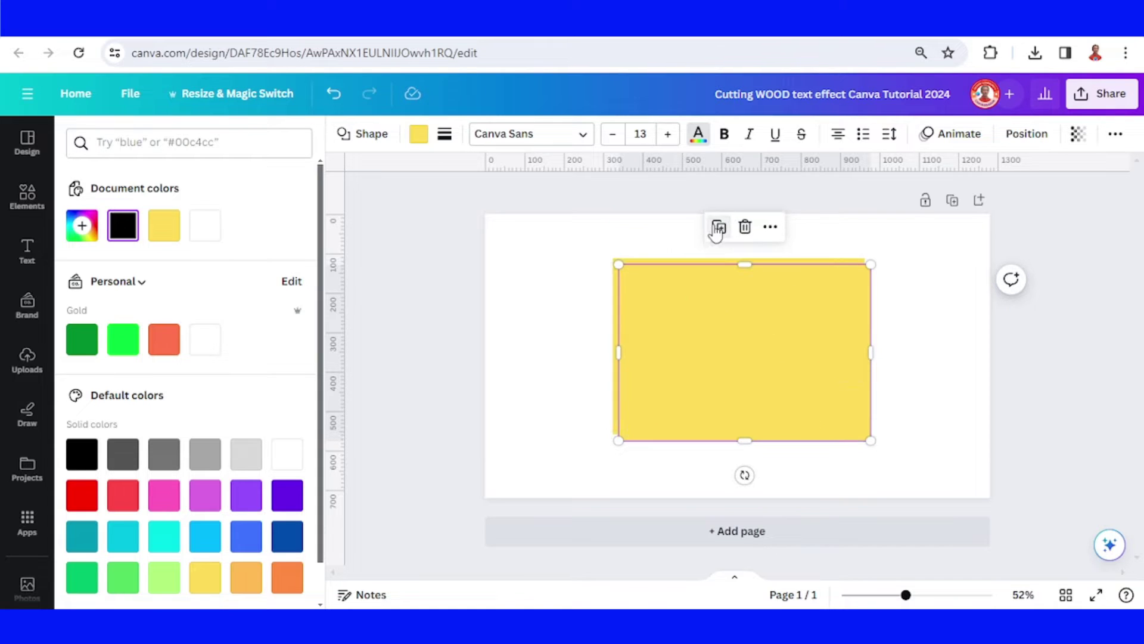
click(205, 224)
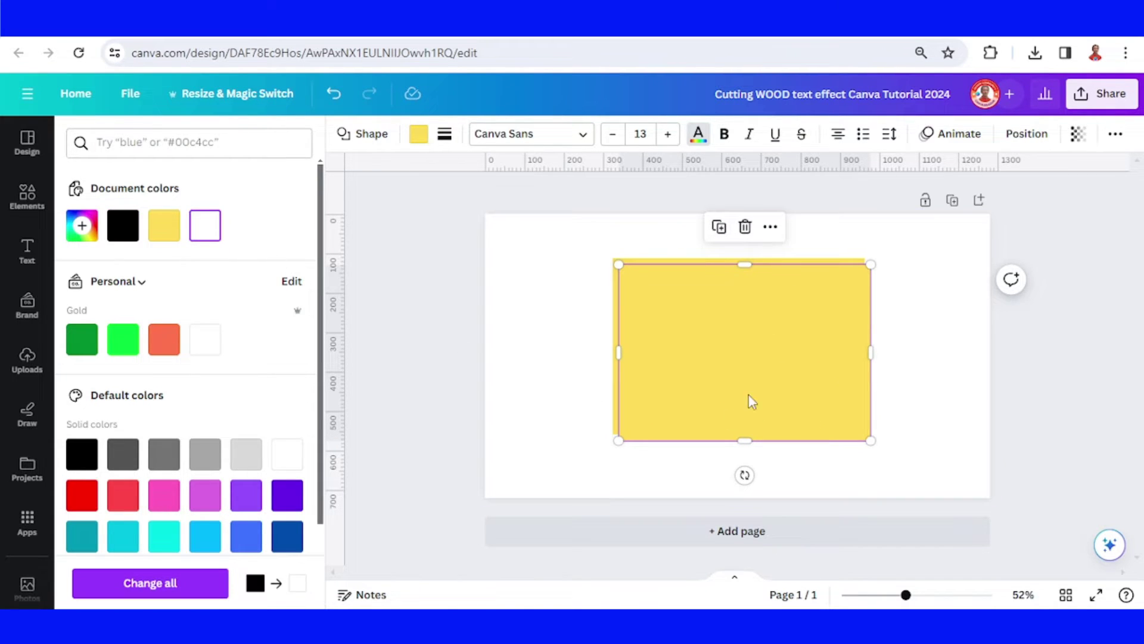
mouse_move(748, 396)
mouse_down()
mouse_move(861, 286)
mouse_move(852, 304)
mouse_up()
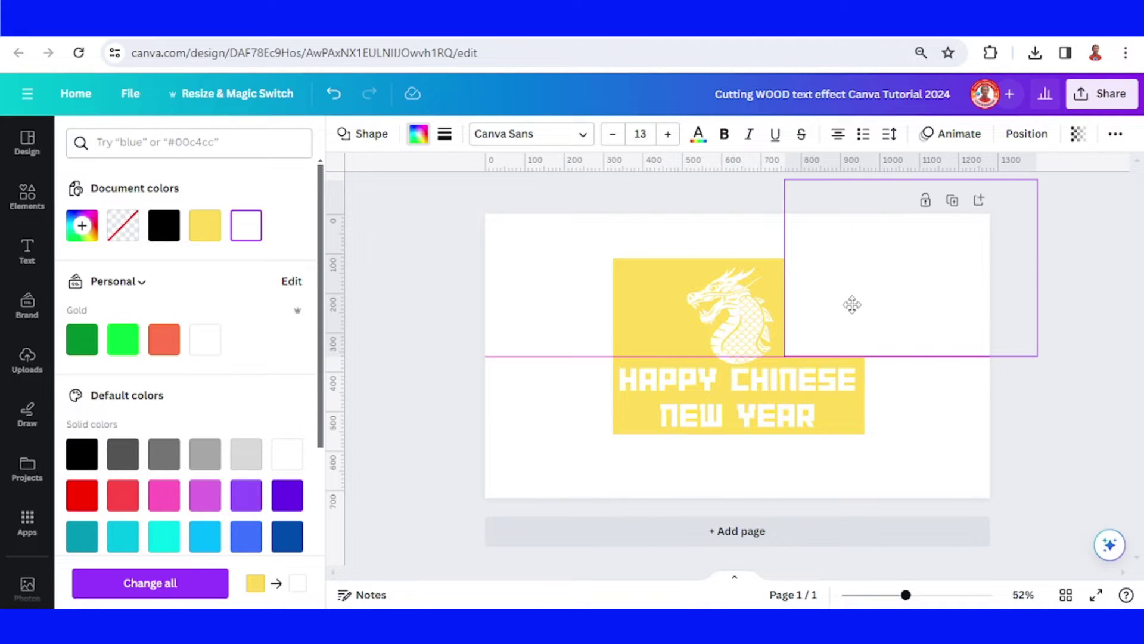
drag(950, 306, 584, 298)
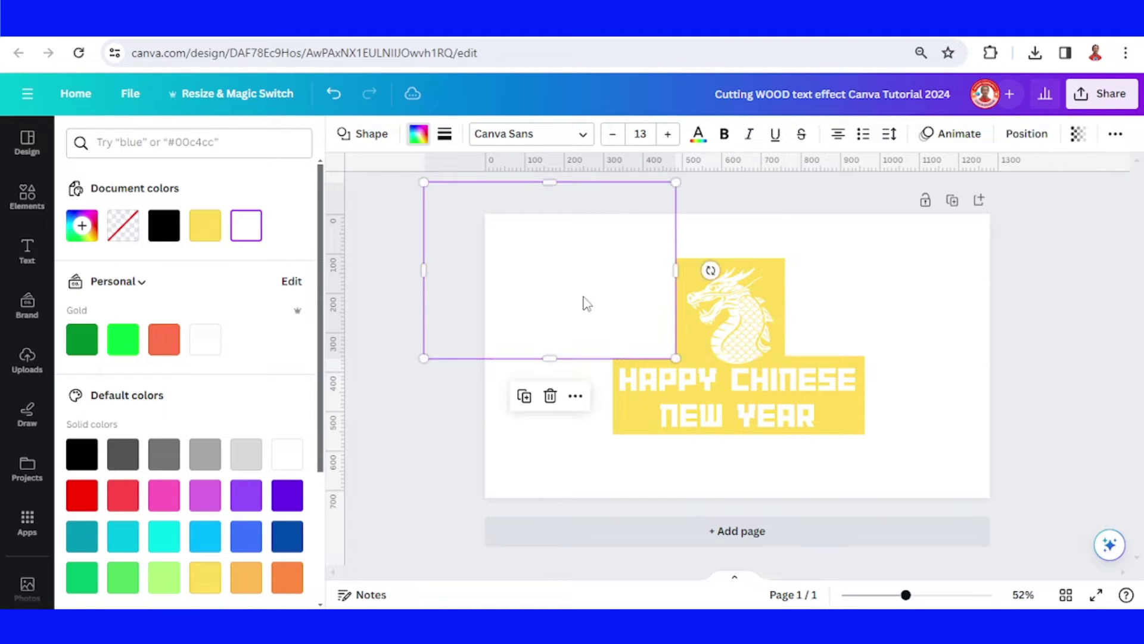
click(946, 417)
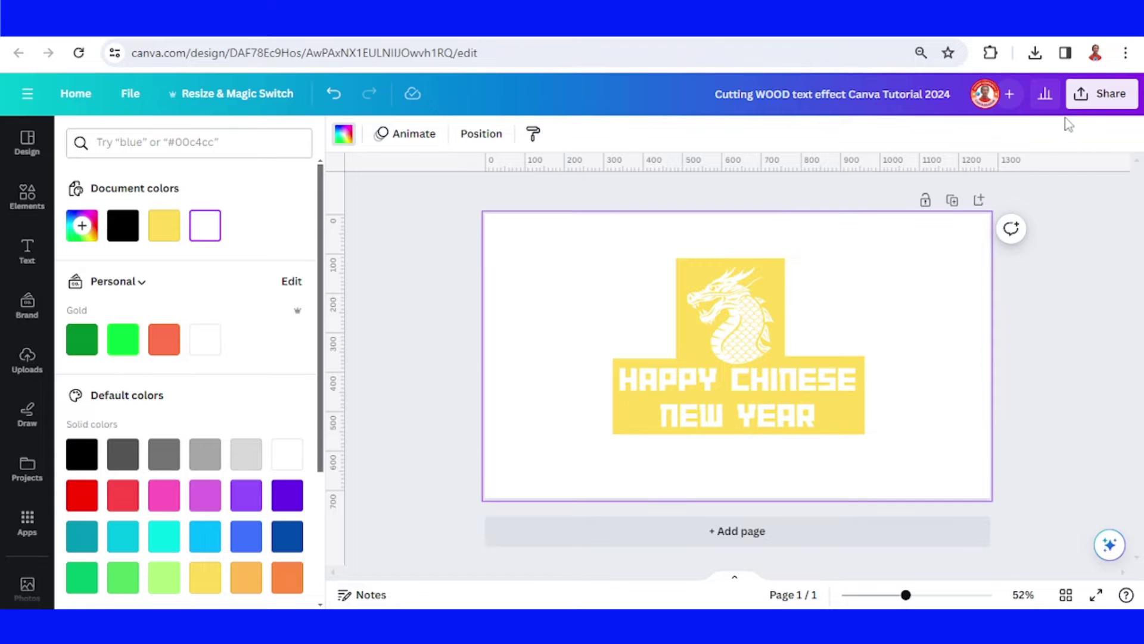
click(1096, 94)
Download the design as a PNG and add a second page with a pink background.
click(938, 475)
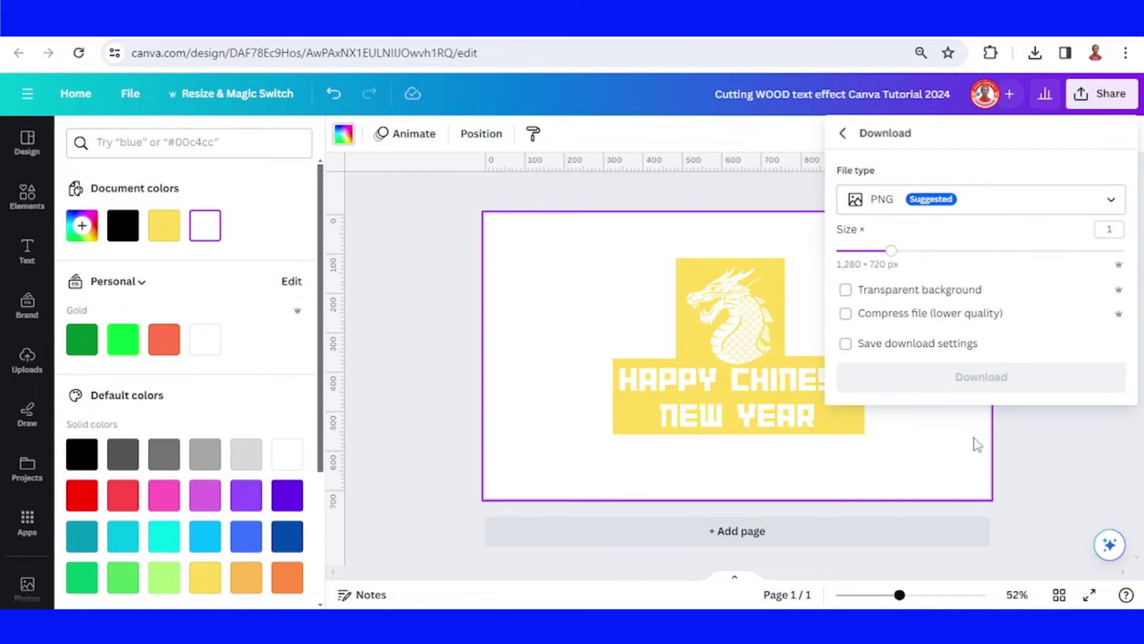
click(1000, 386)
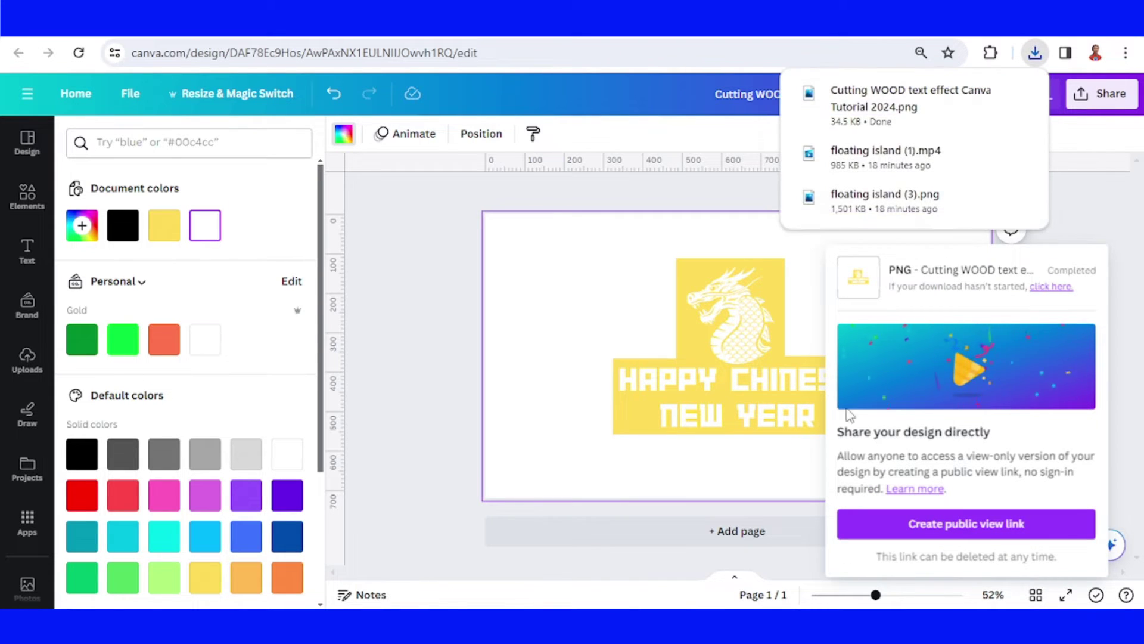
click(668, 537)
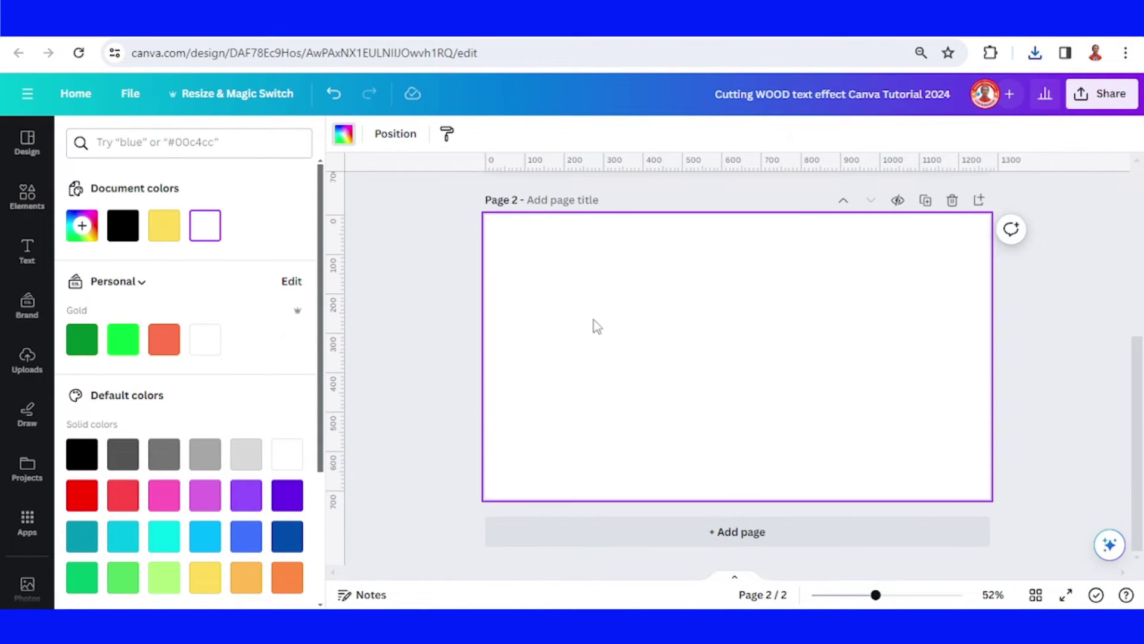
click(159, 502)
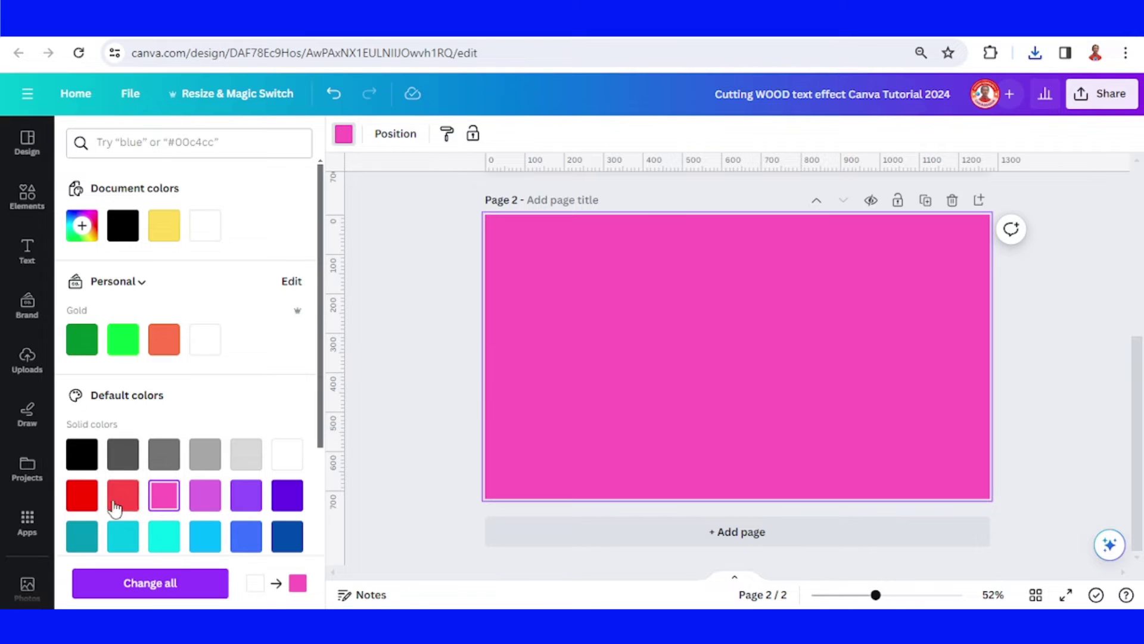
Drag the downloaded PNG from Chrome's downloads list onto the pink page.
click(1035, 53)
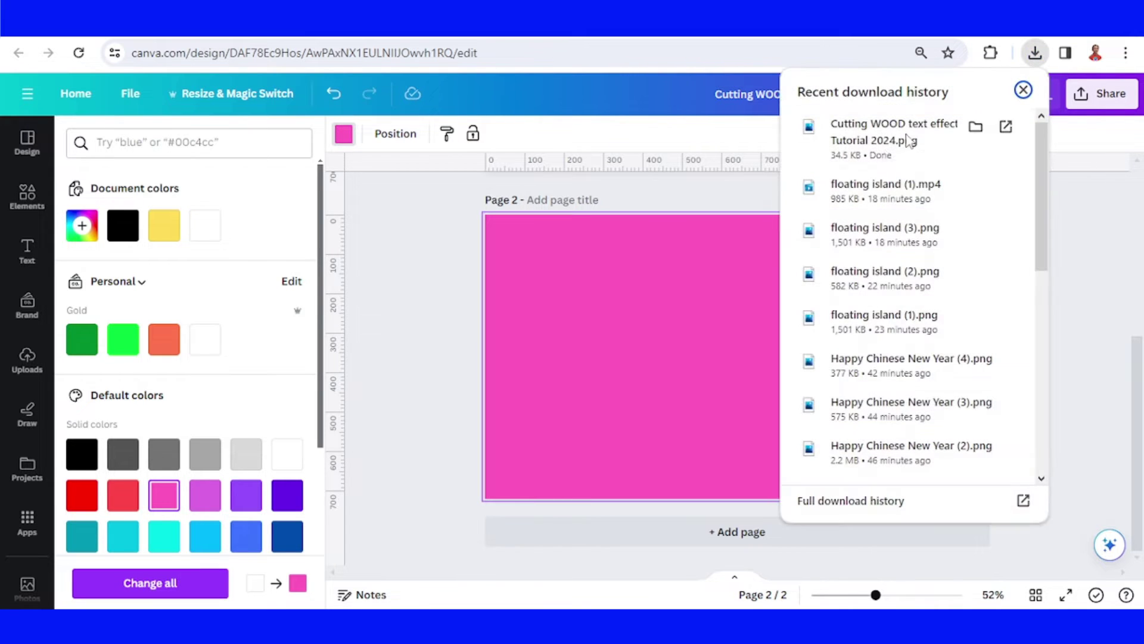
drag(894, 131, 684, 356)
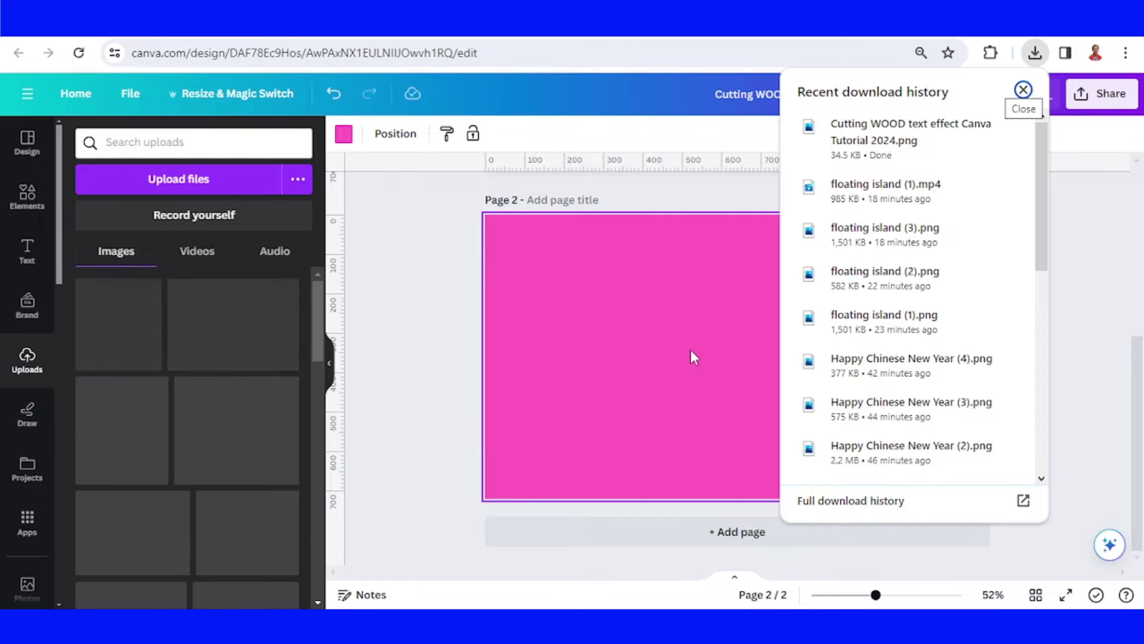
click(699, 362)
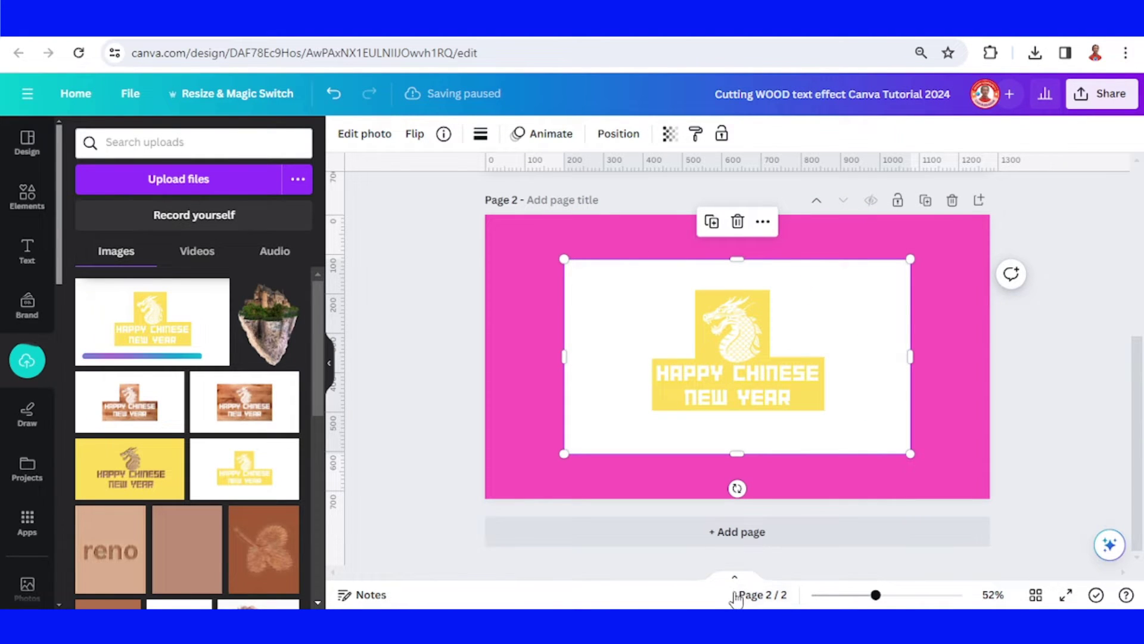
Revert to the old photo editor and apply BG Remover to the placed image.
click(366, 135)
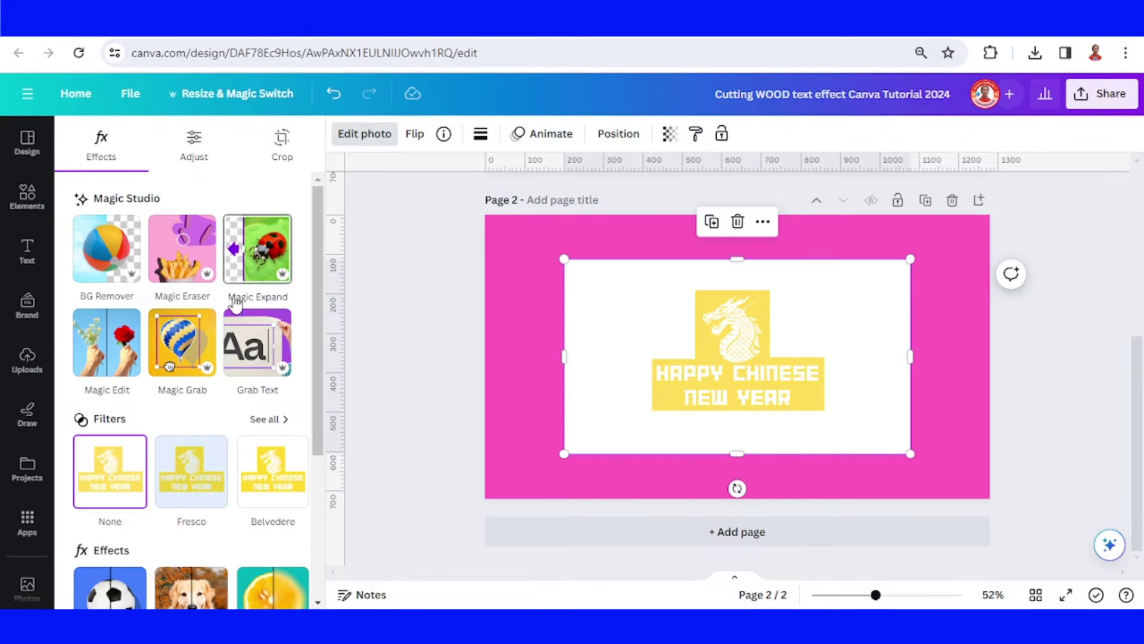
scroll(232, 307, down, 3)
scroll(231, 322, down, 2)
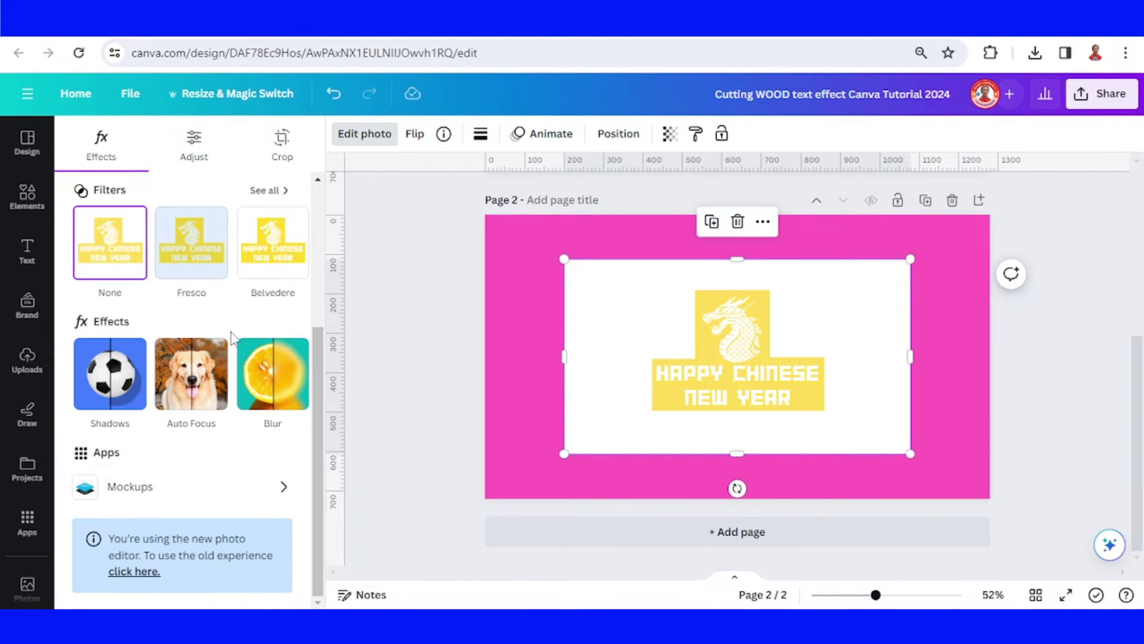
click(138, 574)
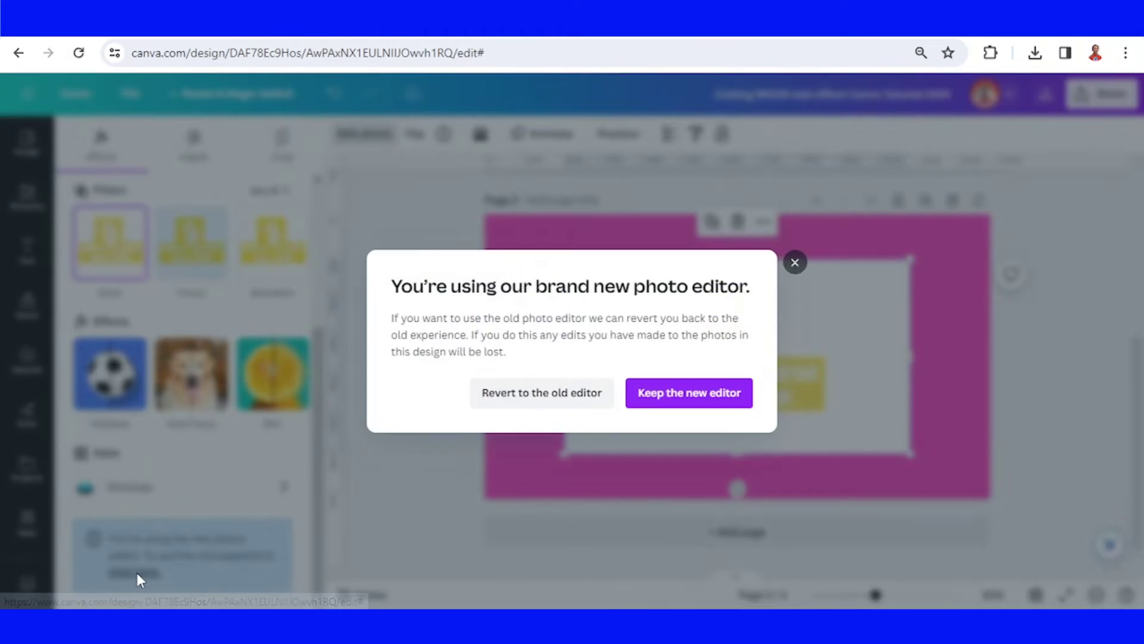
click(562, 394)
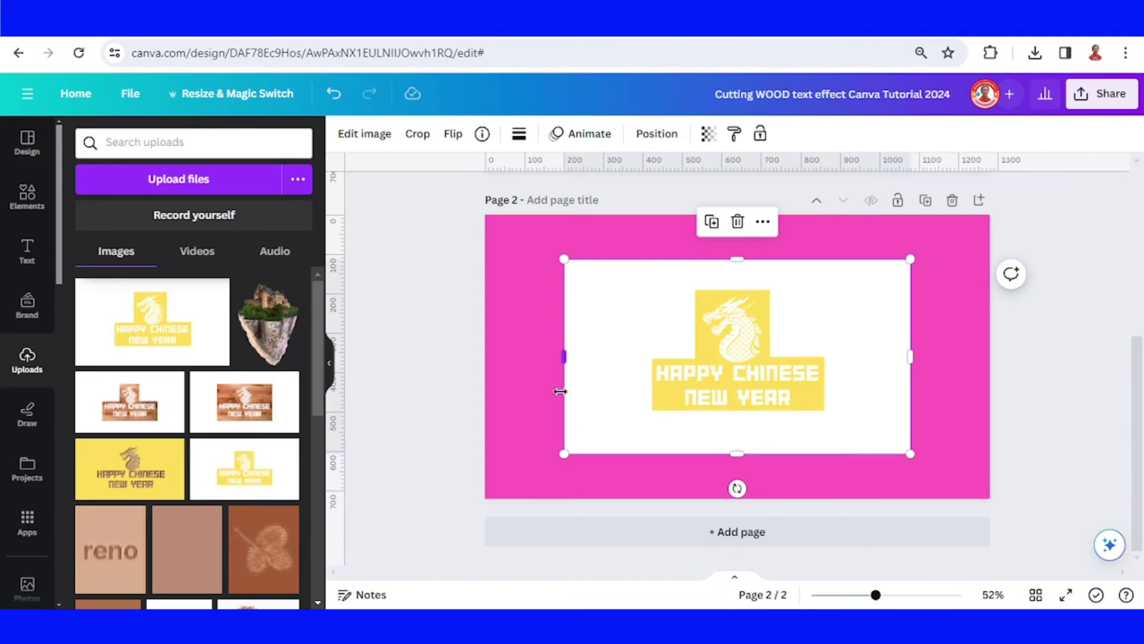
click(365, 135)
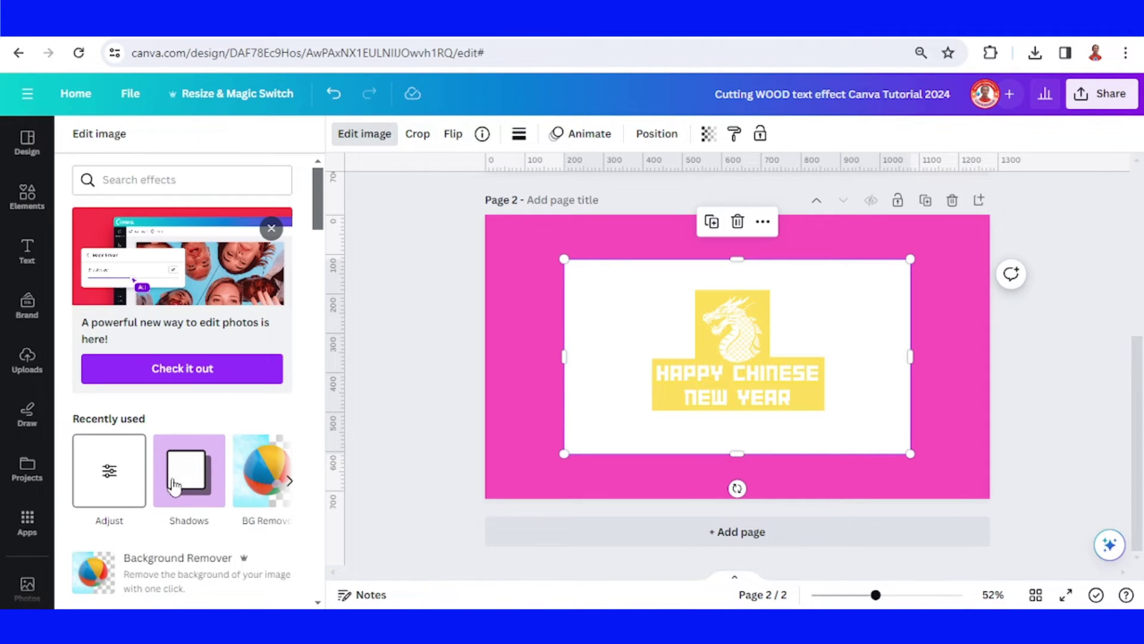
click(257, 483)
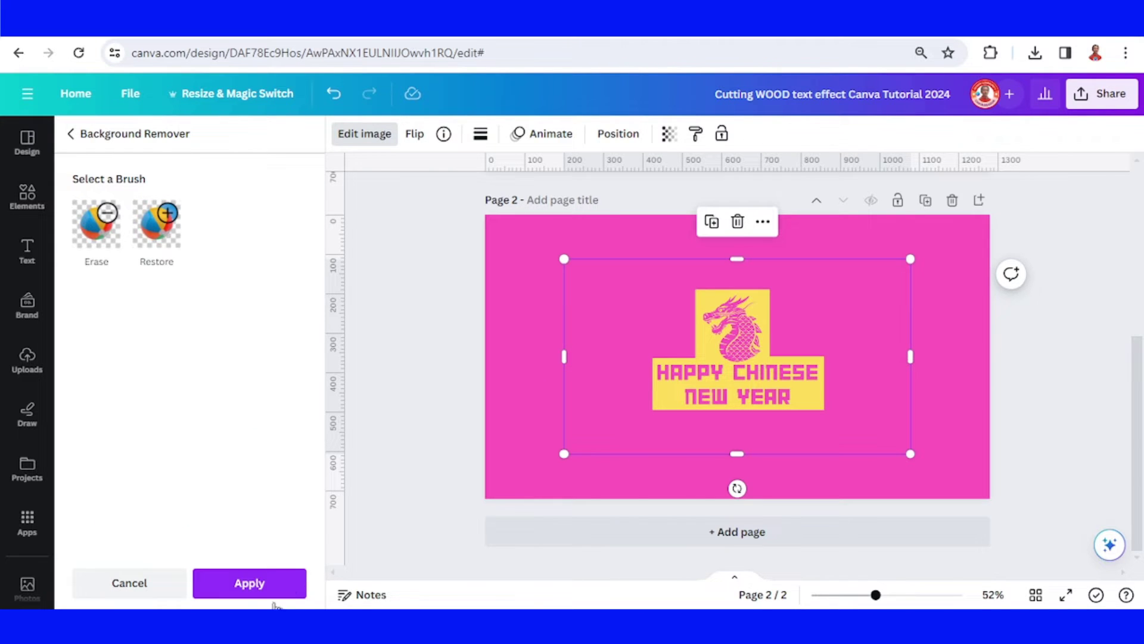
click(250, 583)
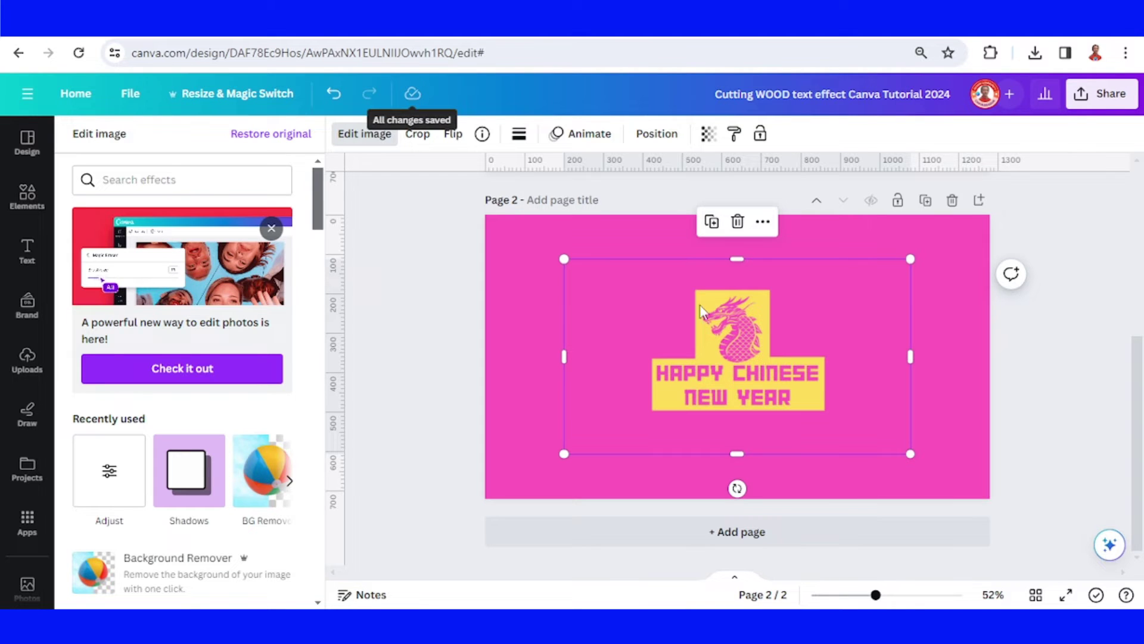
Enlarge the placed design image and trim its height from the top.
drag(564, 454, 482, 486)
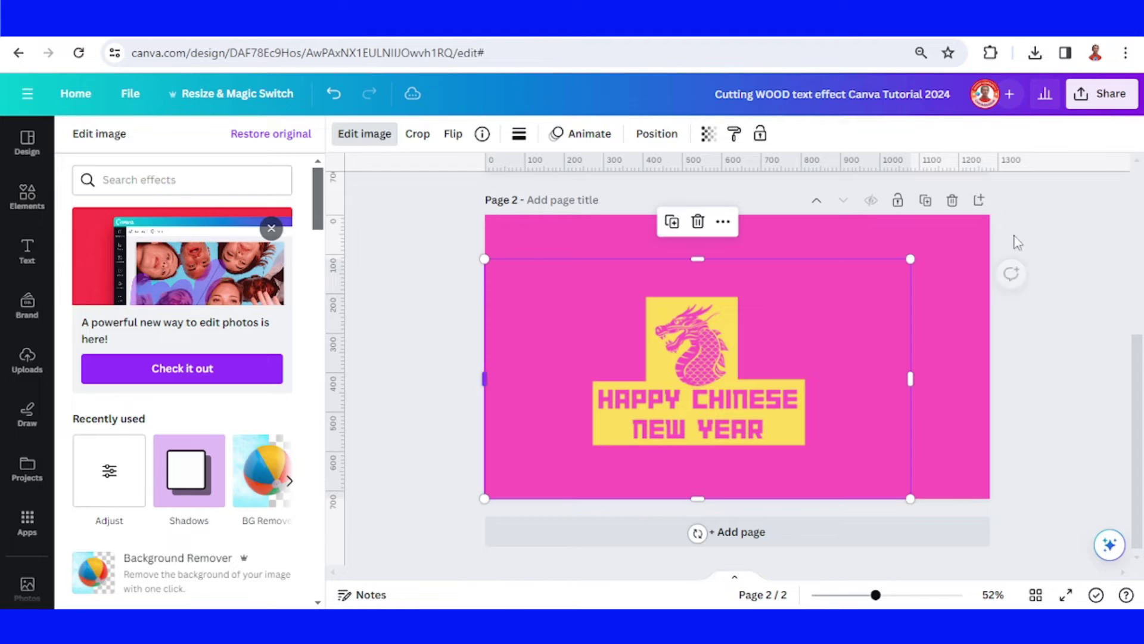
drag(910, 259, 990, 214)
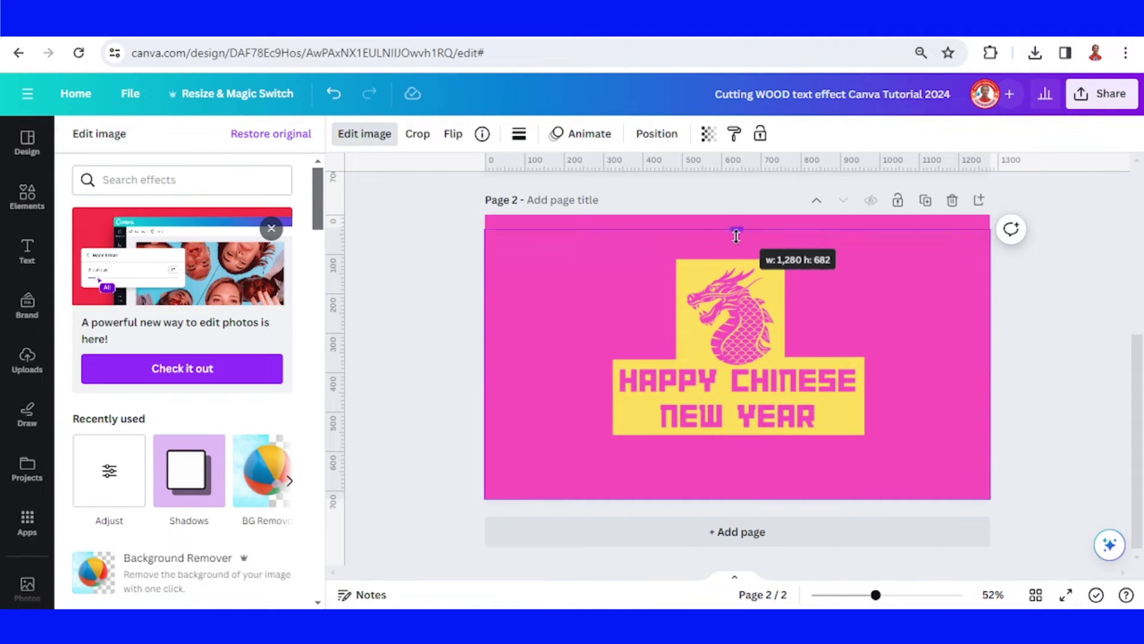
drag(737, 215, 737, 242)
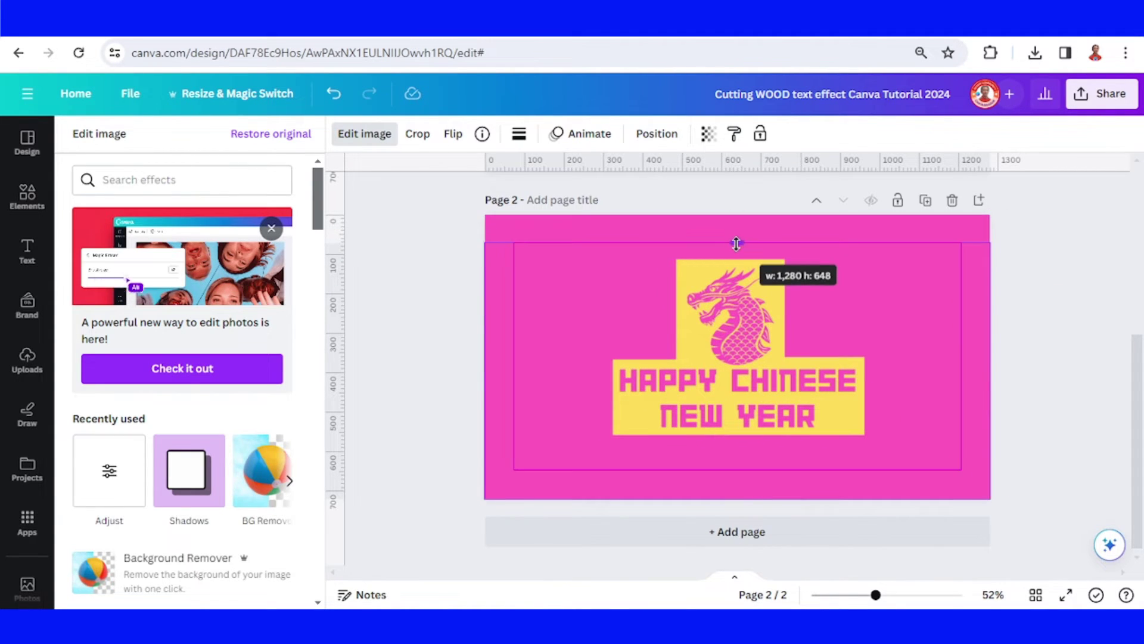
Add the Old Wood Texture Background and stretch it over the whole page.
click(26, 197)
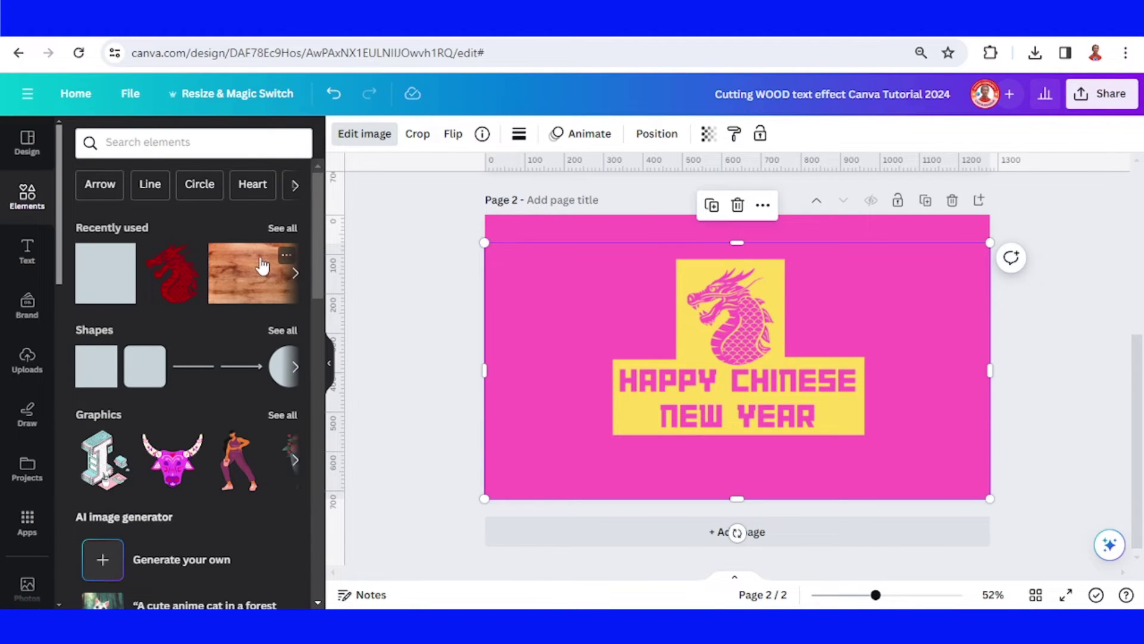
click(284, 263)
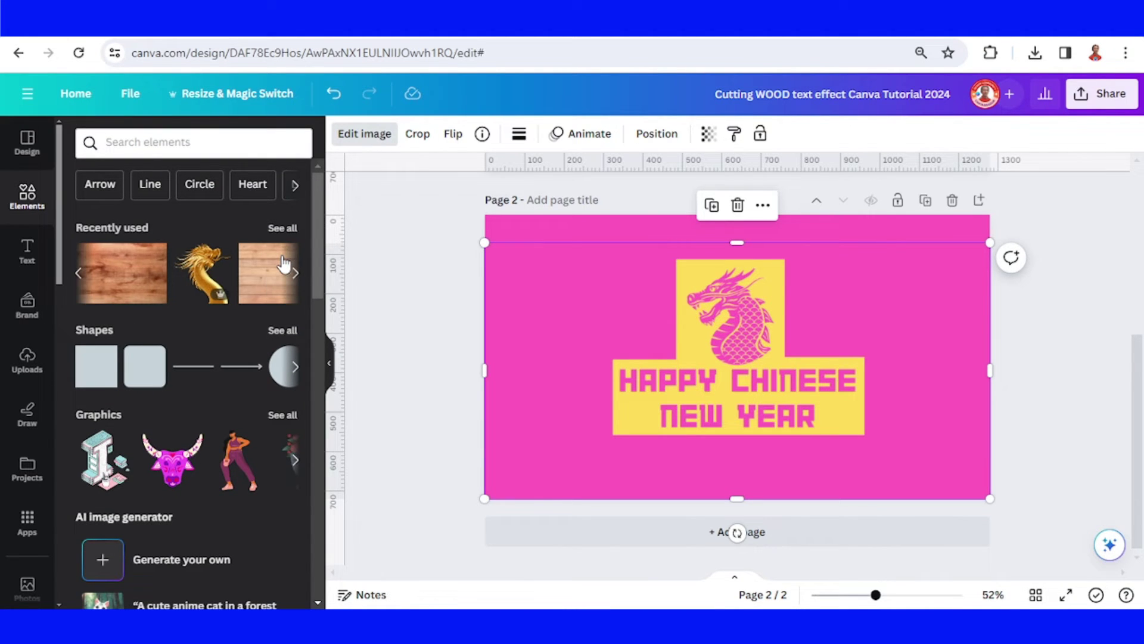
click(153, 257)
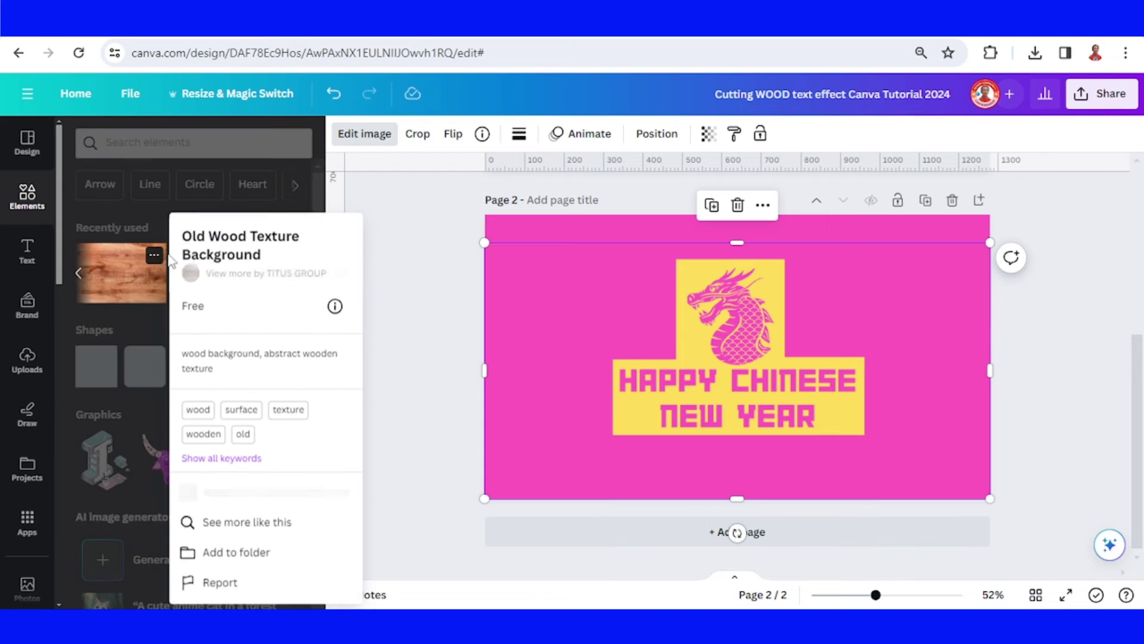
click(123, 288)
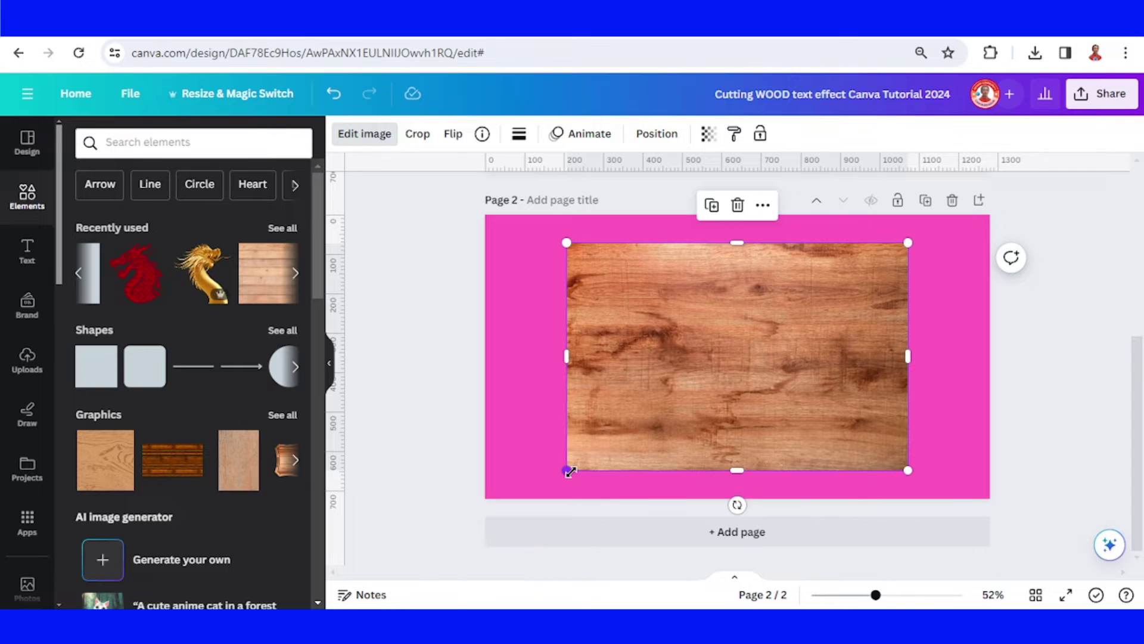
drag(568, 471, 484, 524)
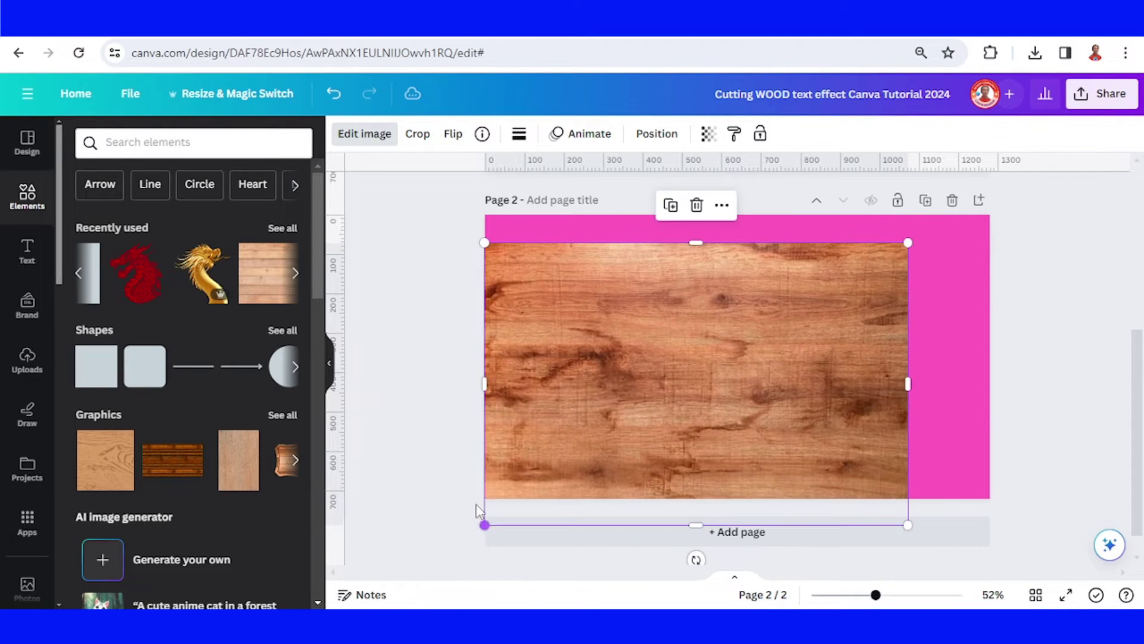
drag(908, 243, 990, 187)
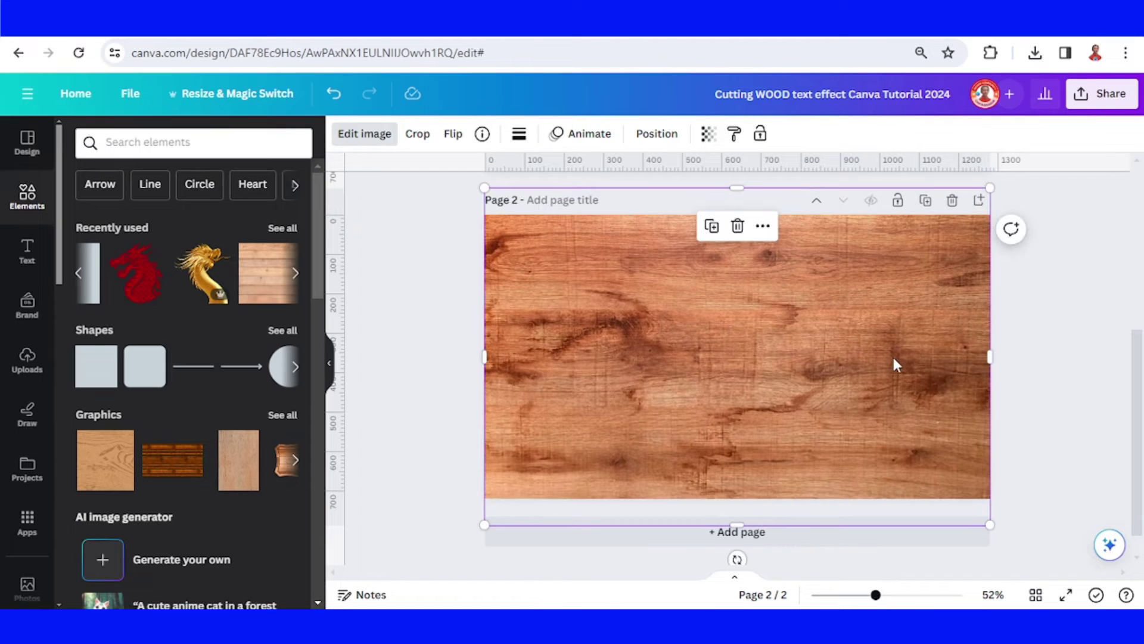
Send the wood texture to back and stretch the yellow design taller at top and bottom.
right_click(830, 356)
mouse_move(930, 317)
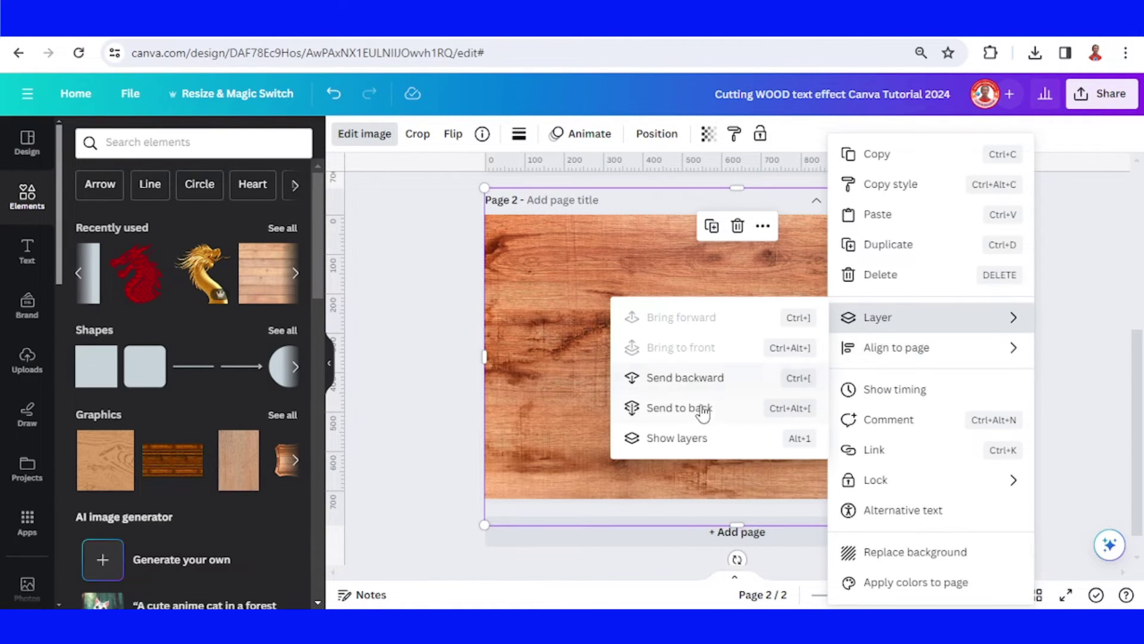
click(702, 413)
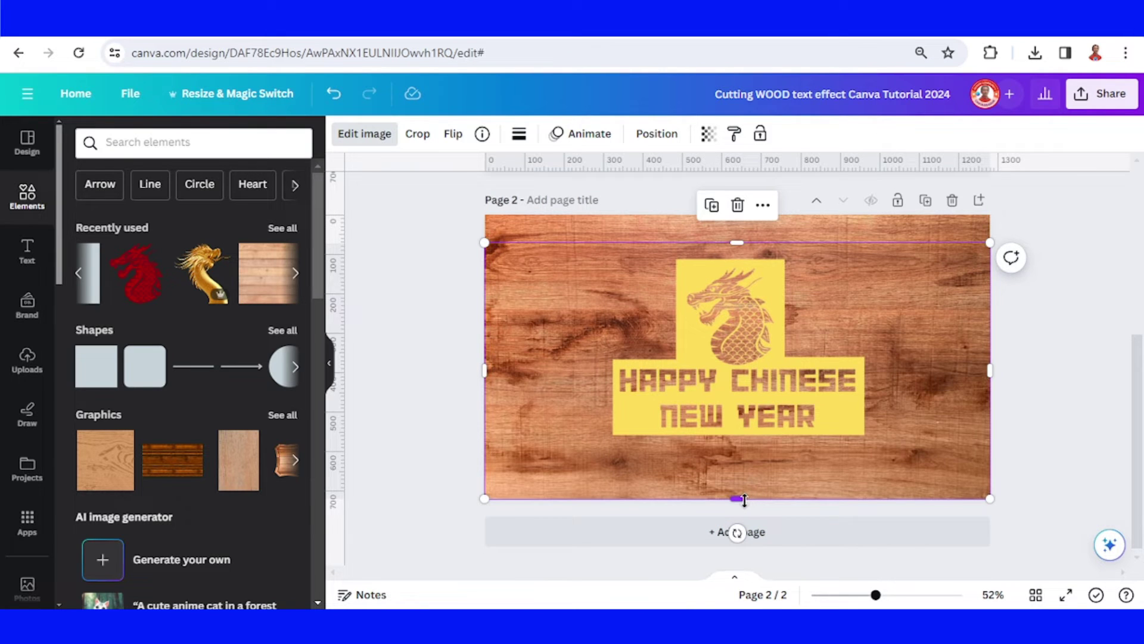
drag(743, 500, 744, 556)
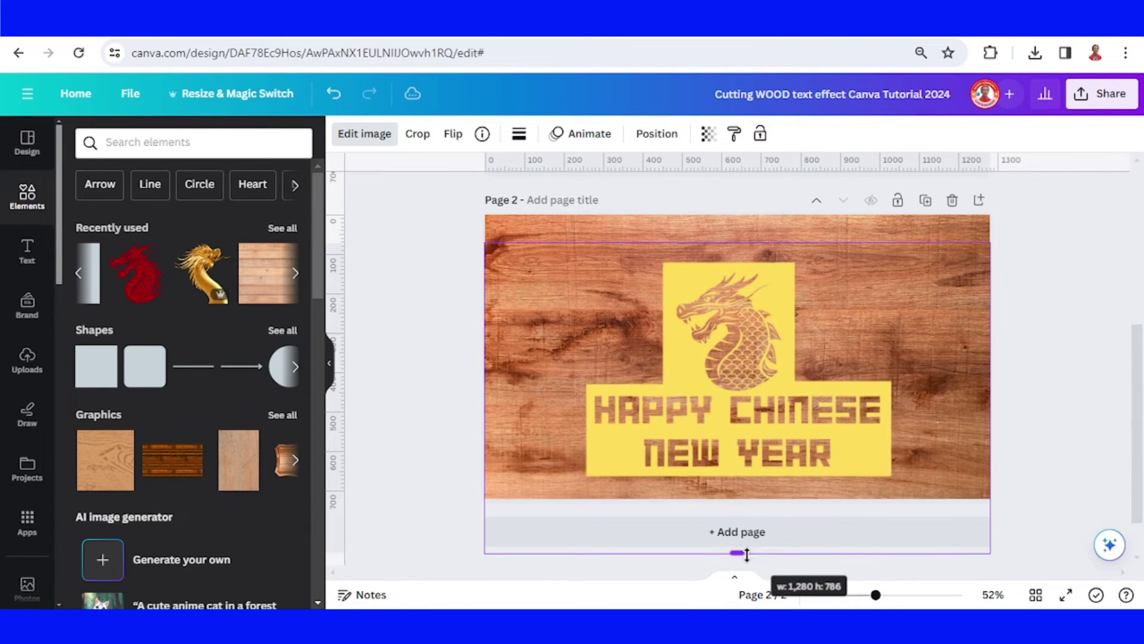
drag(739, 243, 746, 182)
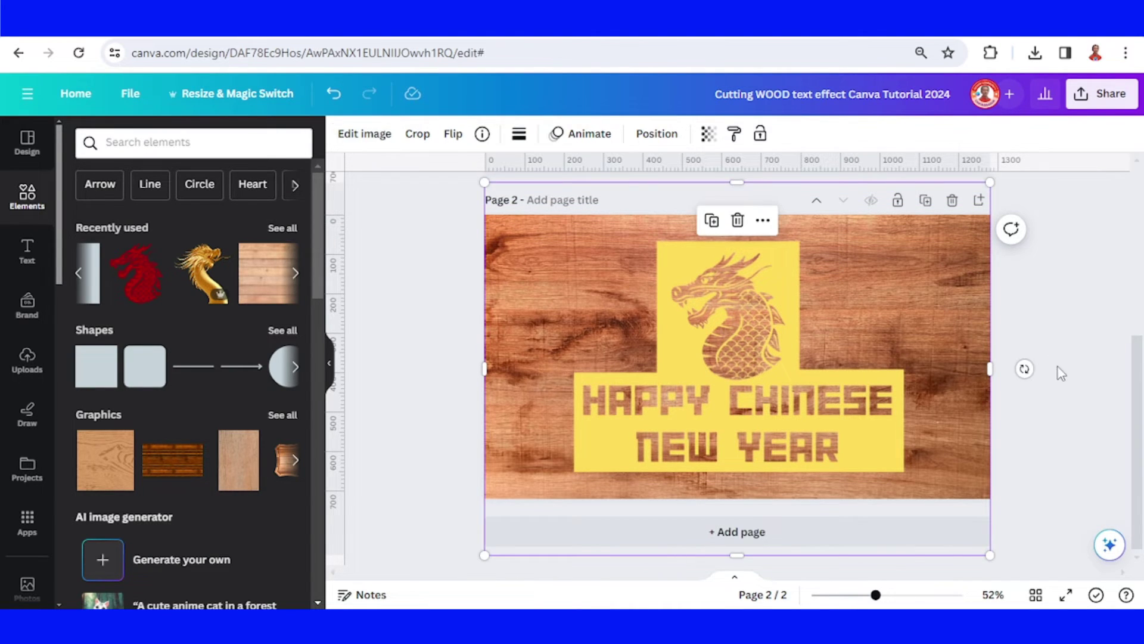
Add a Drop shadow to the yellow design under Edit image and open its settings.
click(378, 137)
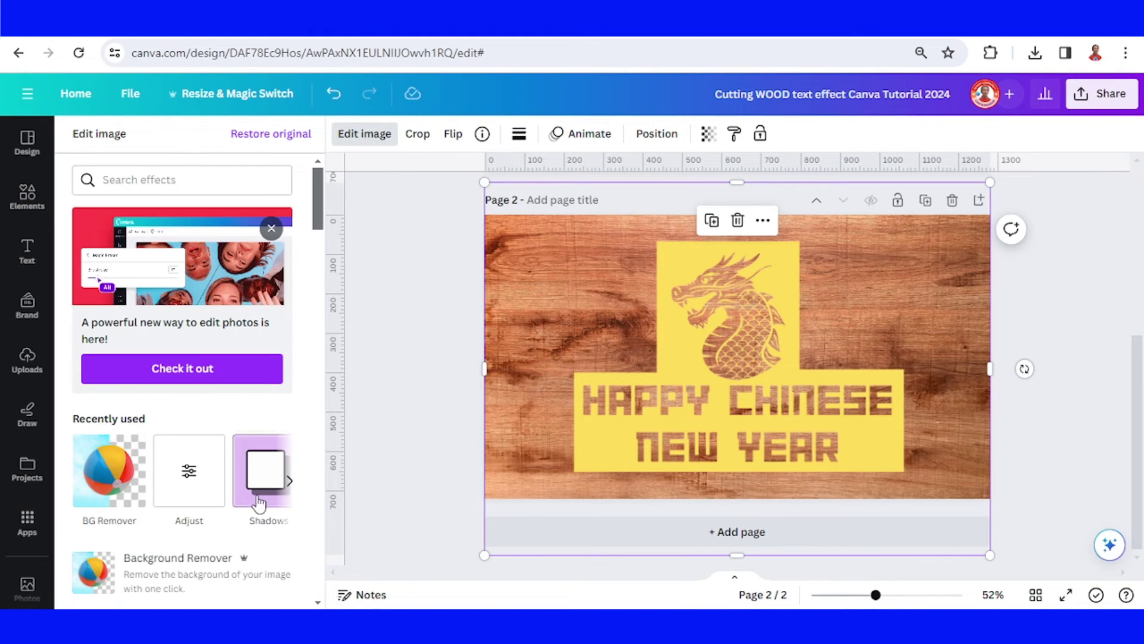
scroll(253, 489, down, 1)
scroll(248, 488, down, 5)
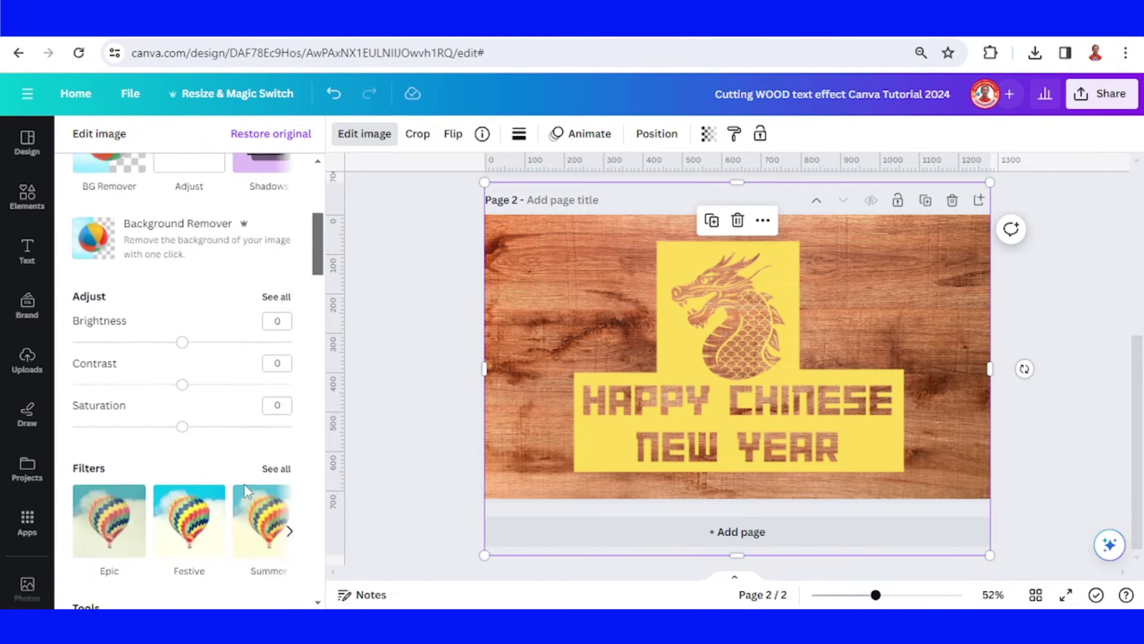
scroll(244, 489, down, 4)
scroll(243, 491, down, 3)
scroll(240, 491, down, 2)
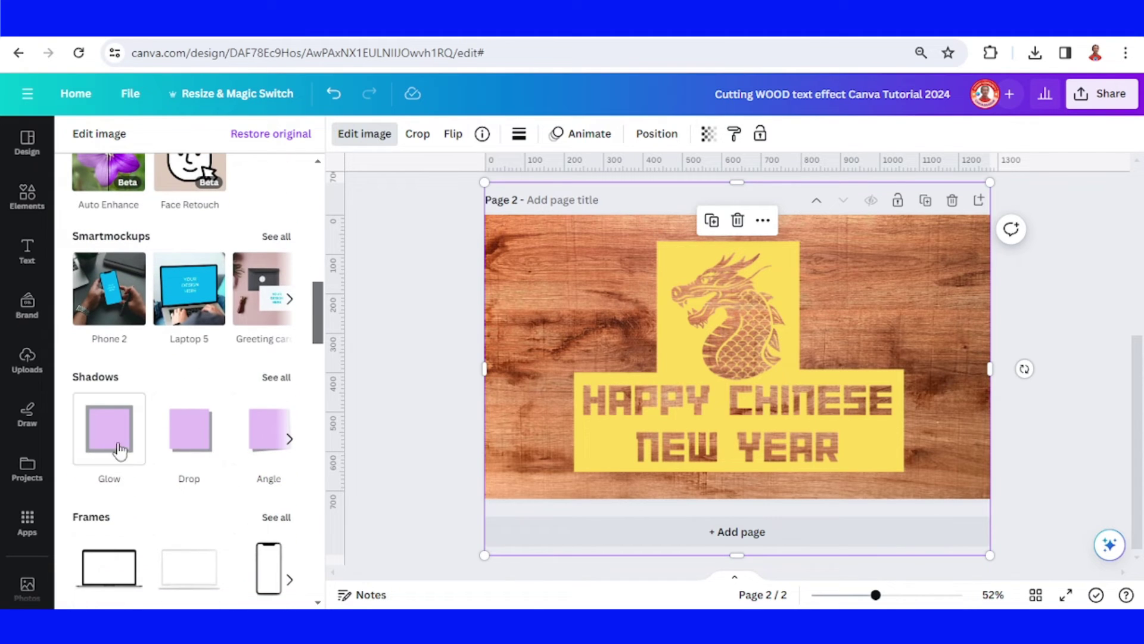
click(191, 439)
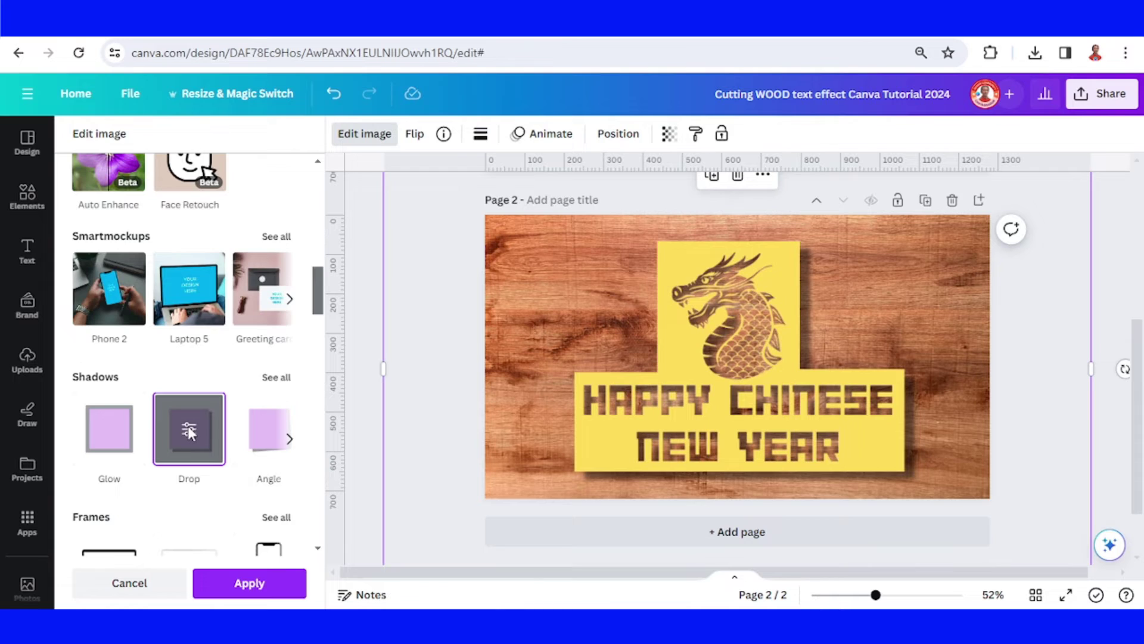
click(189, 431)
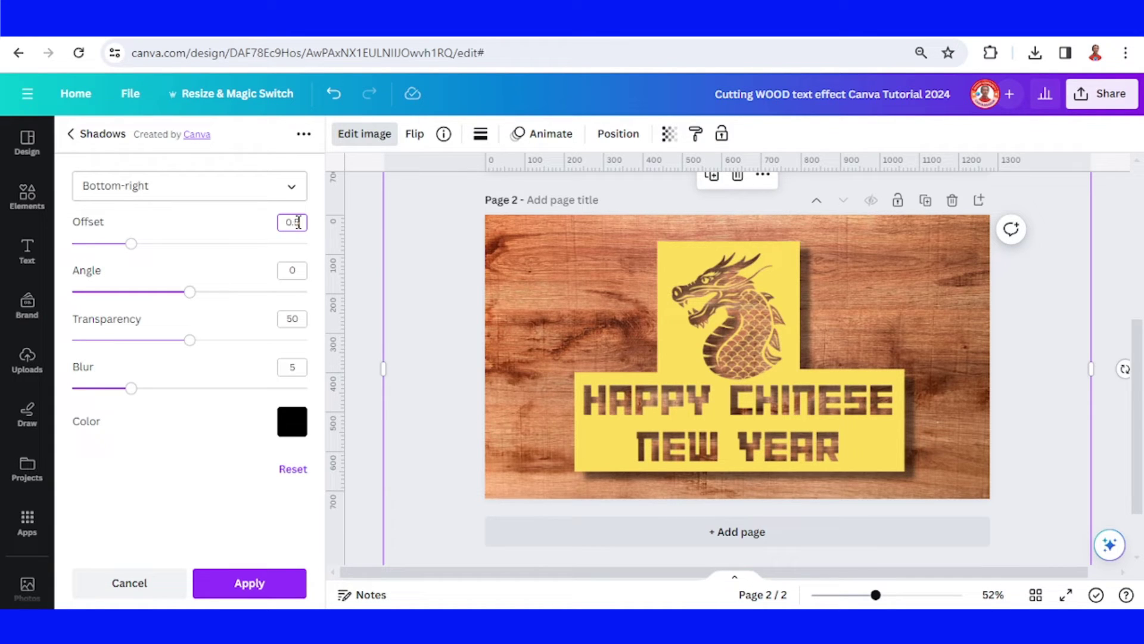
Set the board's drop shadow to offset 0.5, transparency 85 and blur 1, then apply it.
key(Return)
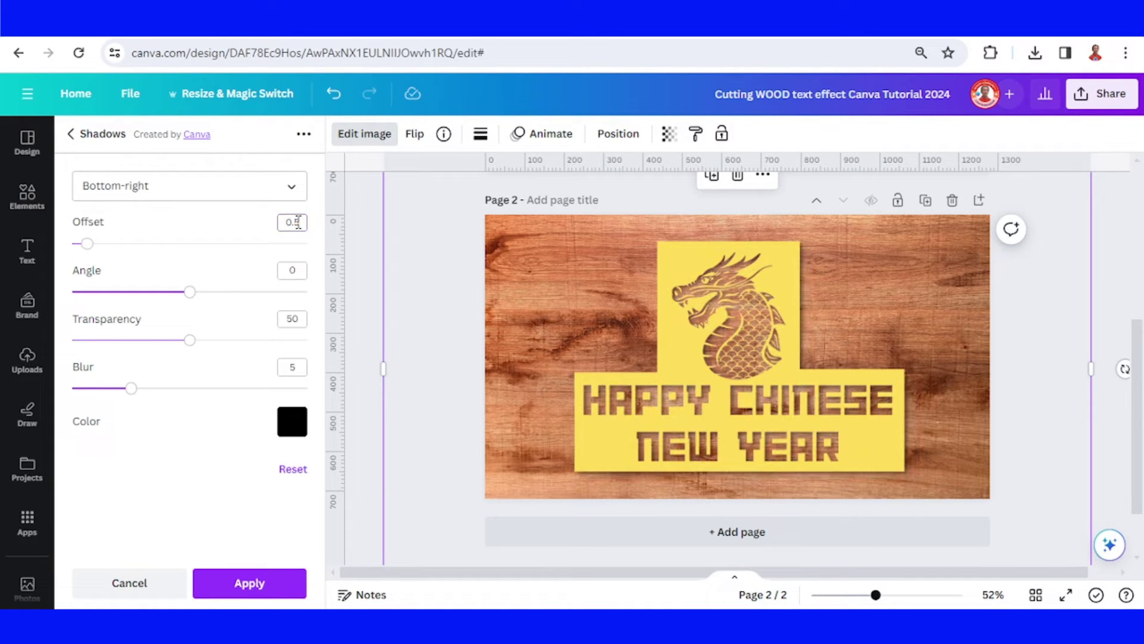
double_click(301, 320)
key(Return)
double_click(302, 369)
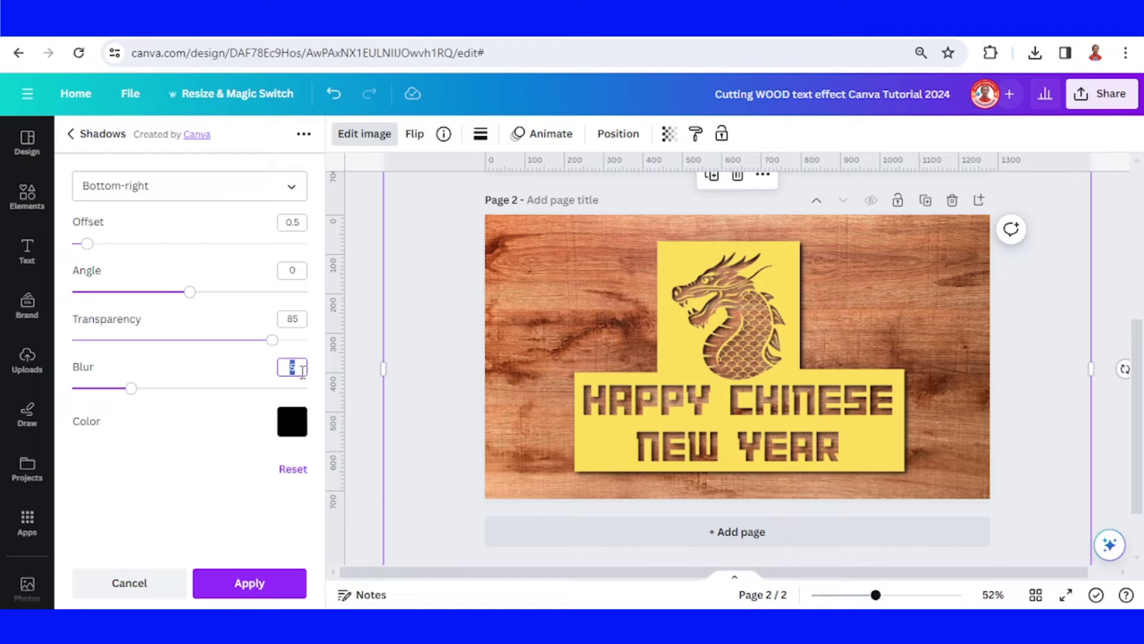
text(1)
key(Return)
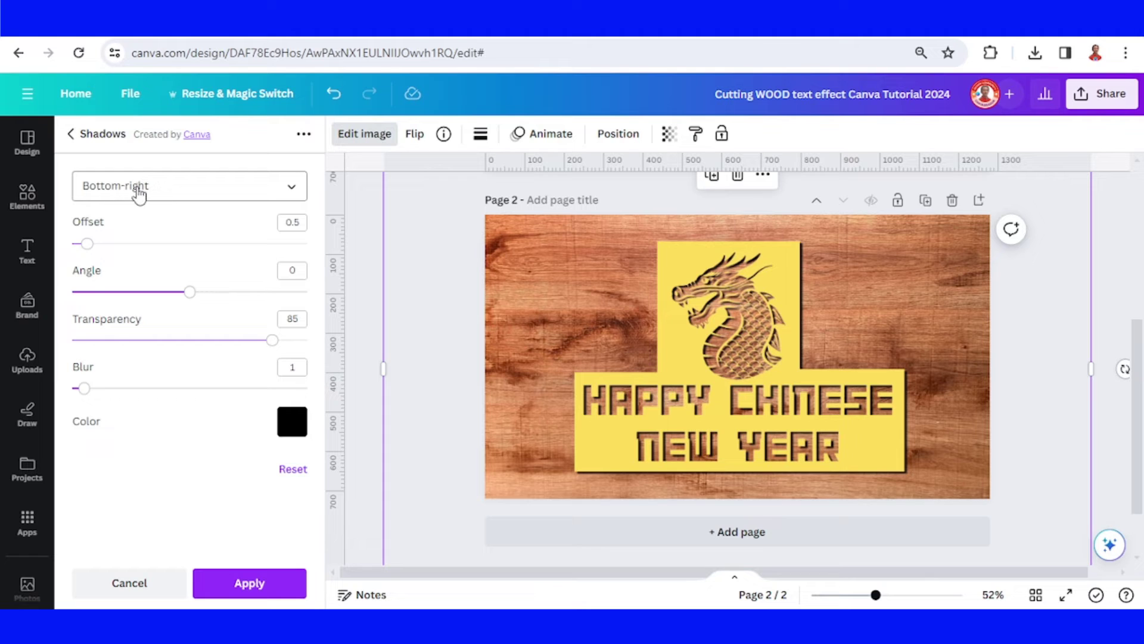
click(258, 584)
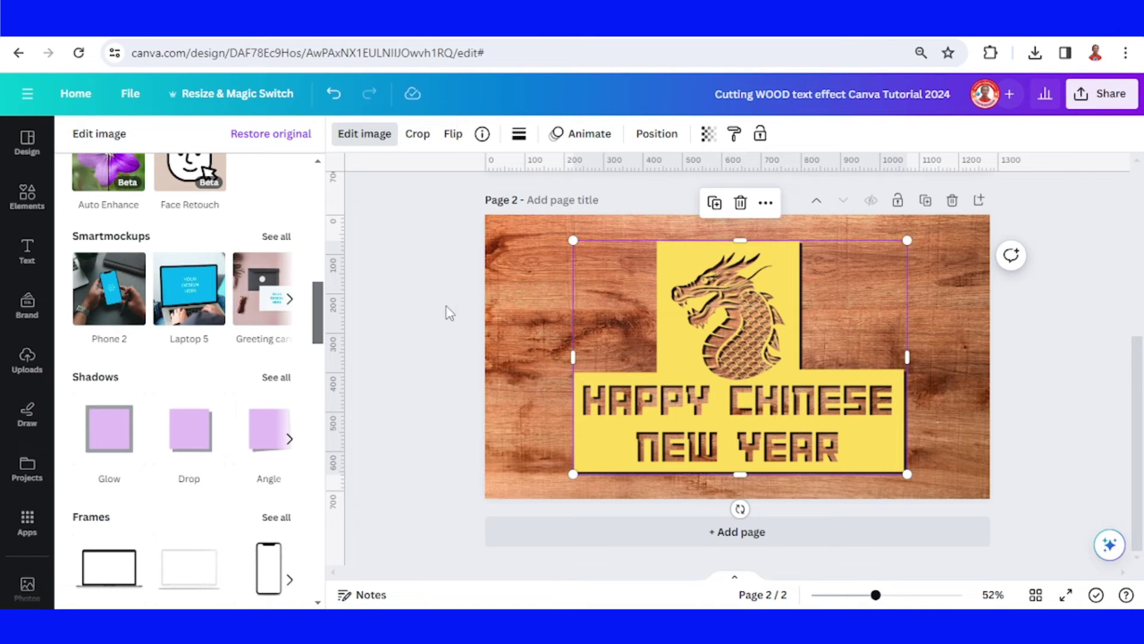
Add a drop shadow to the yellow layer with offset 0.3, transparency 95 and blur 1.
click(197, 444)
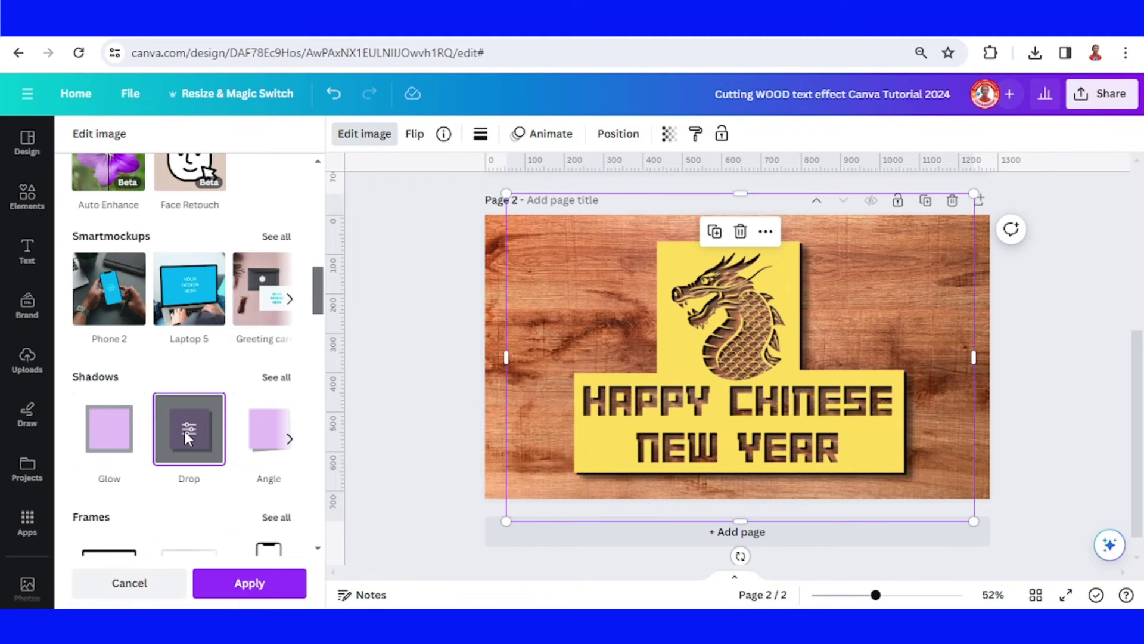
click(184, 431)
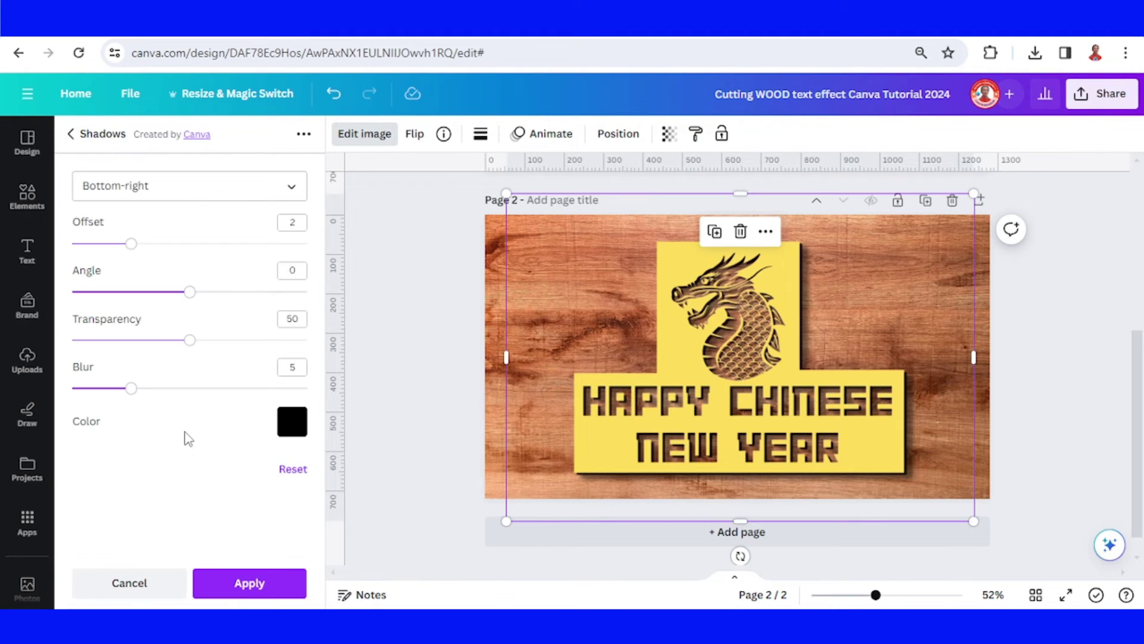
double_click(298, 223)
text(0.3)
key(Return)
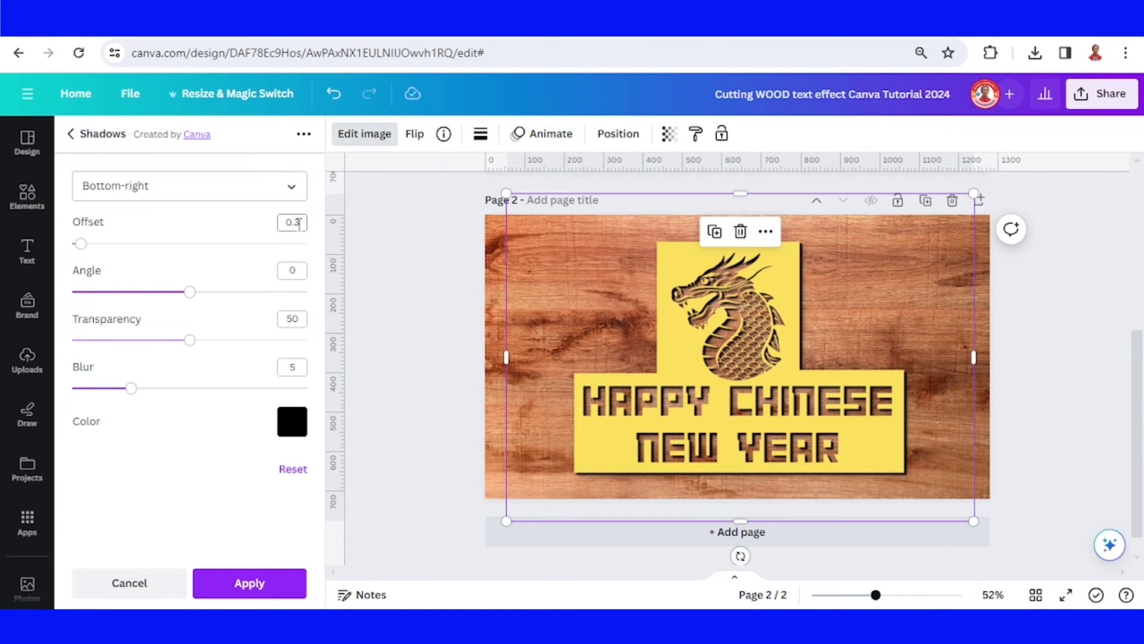
double_click(298, 320)
text(95)
key(Return)
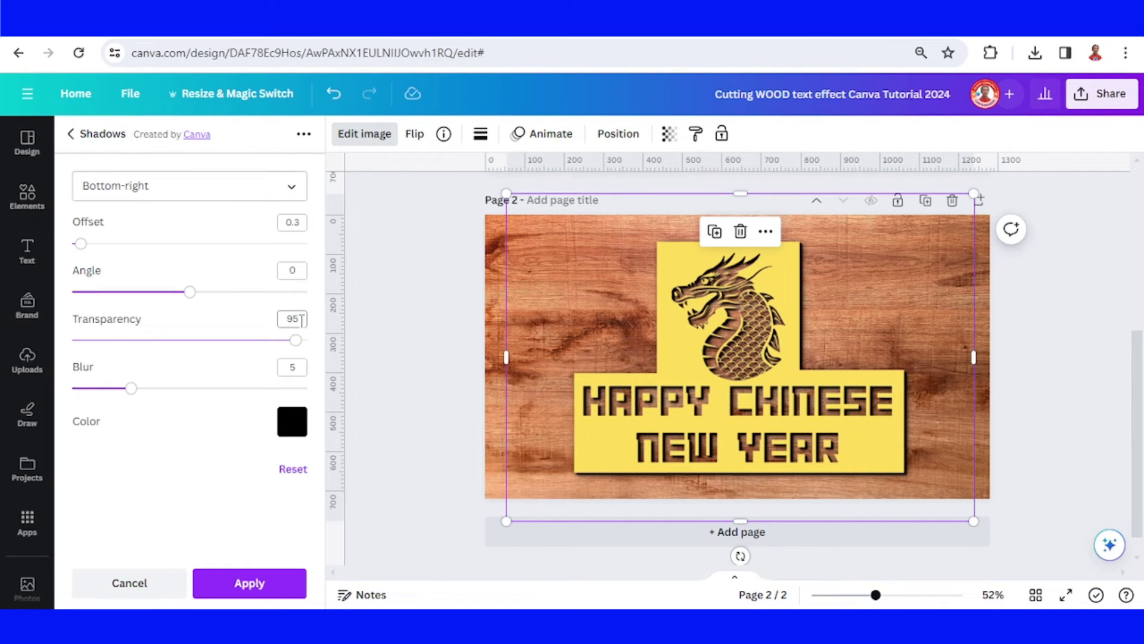
double_click(298, 367)
text(1)
key(Return)
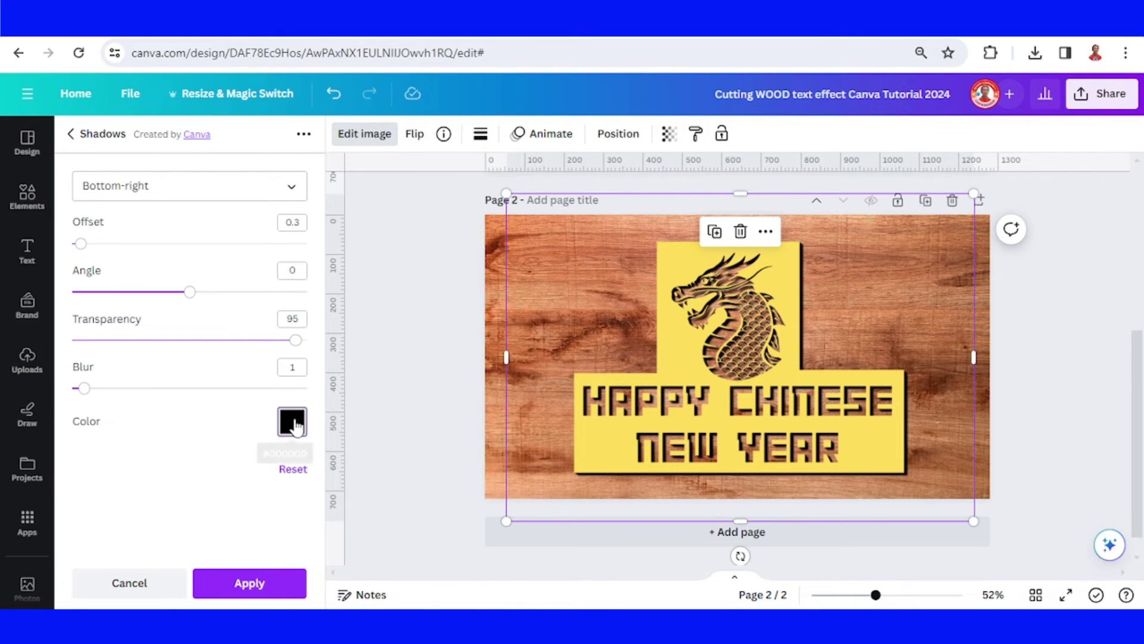
Make the shadow white and cast it toward the top-left.
click(305, 422)
click(439, 231)
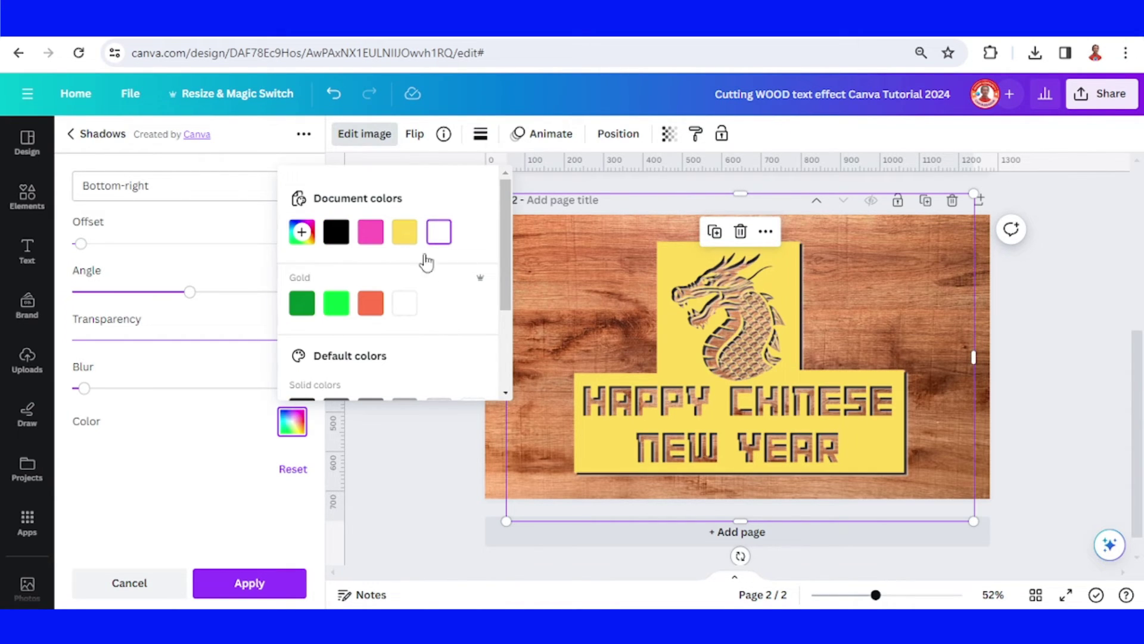
click(258, 462)
click(171, 197)
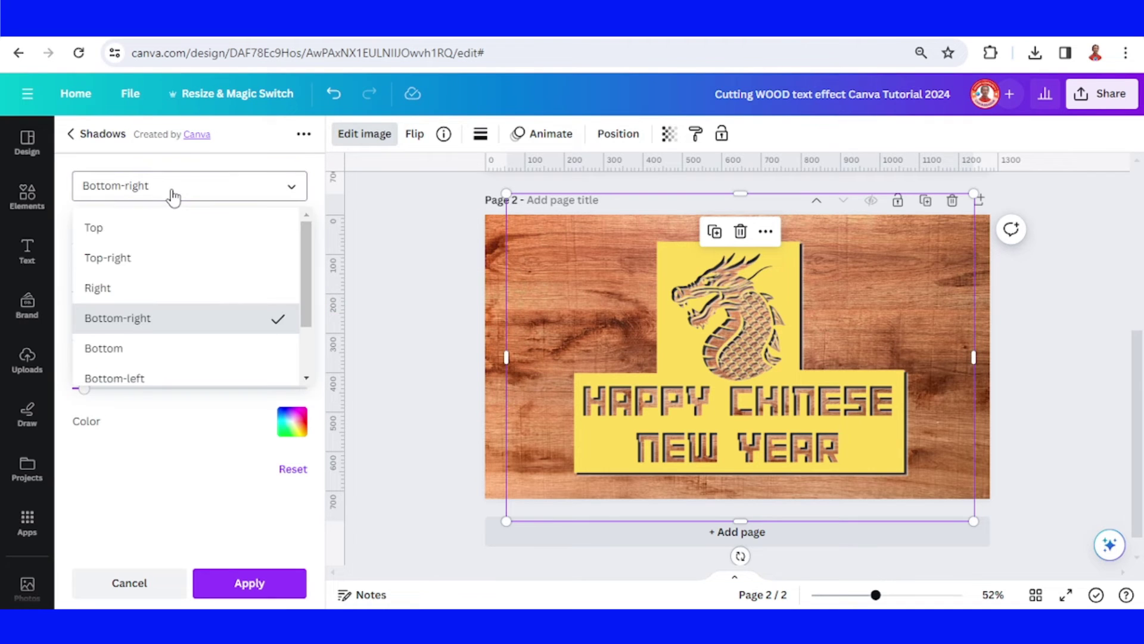
scroll(161, 310, down, 2)
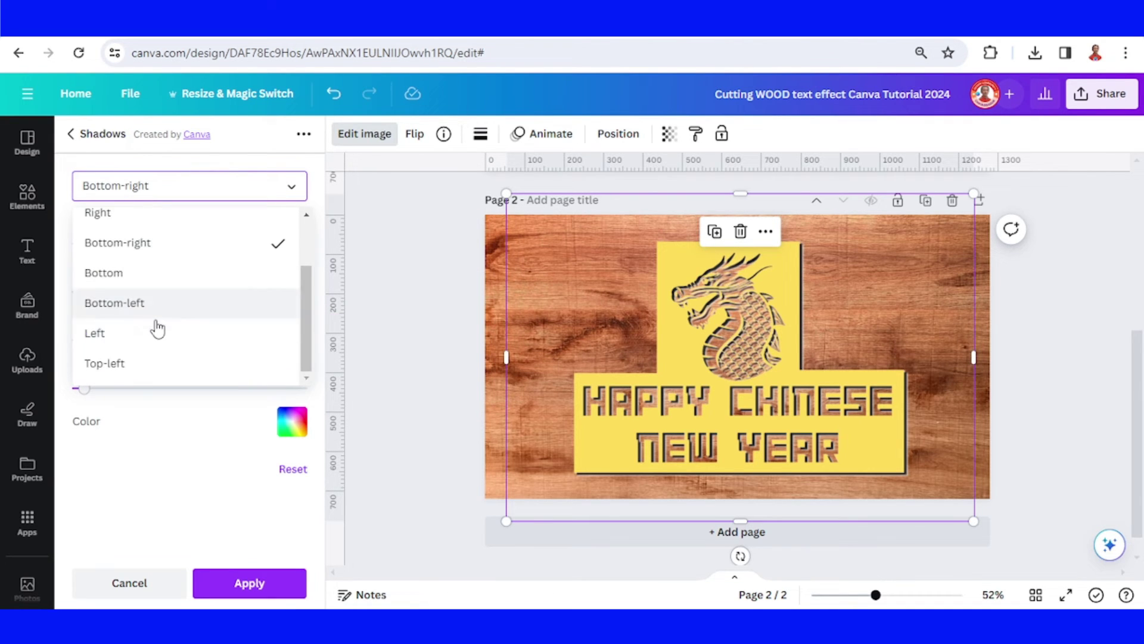
click(142, 374)
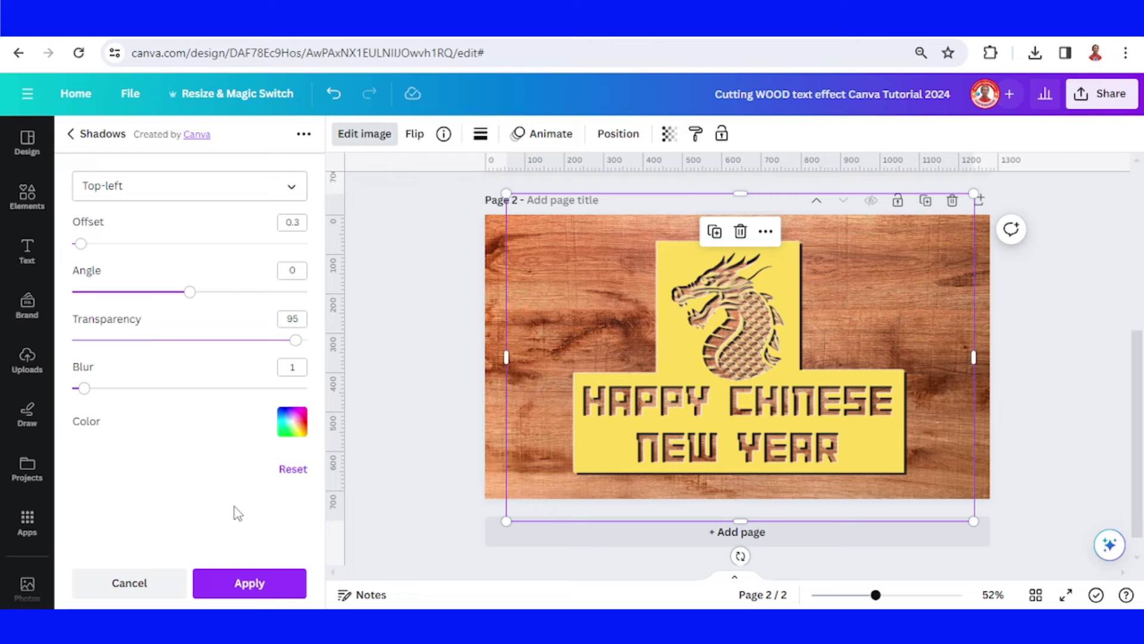
Apply the white shadow, then add a yellow square and stretch it over the right-side wood.
click(249, 583)
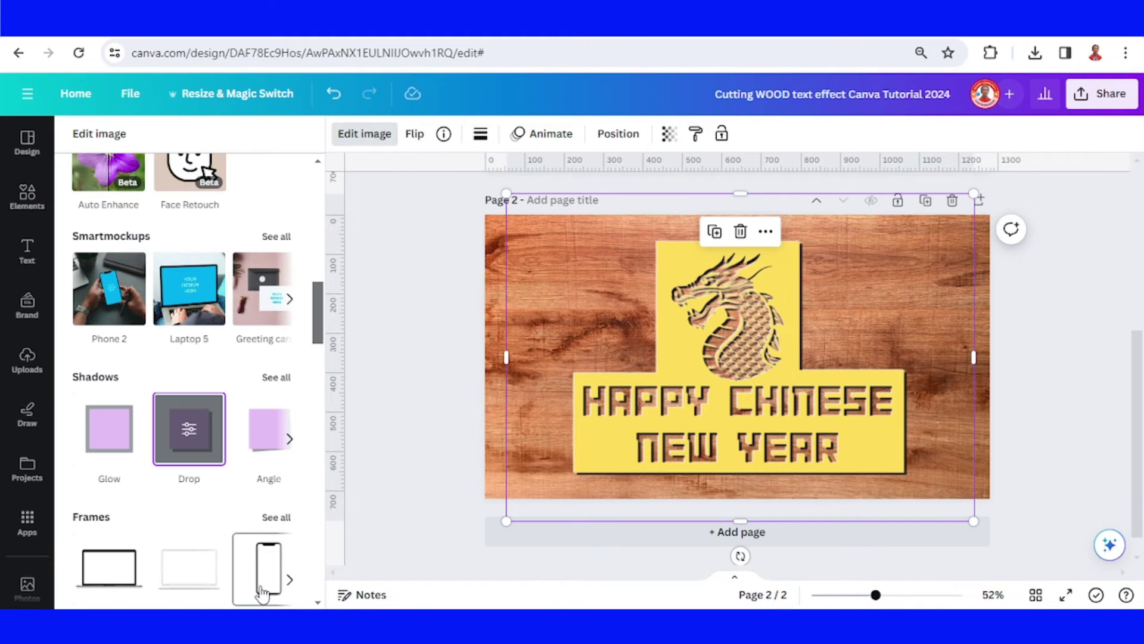
click(27, 197)
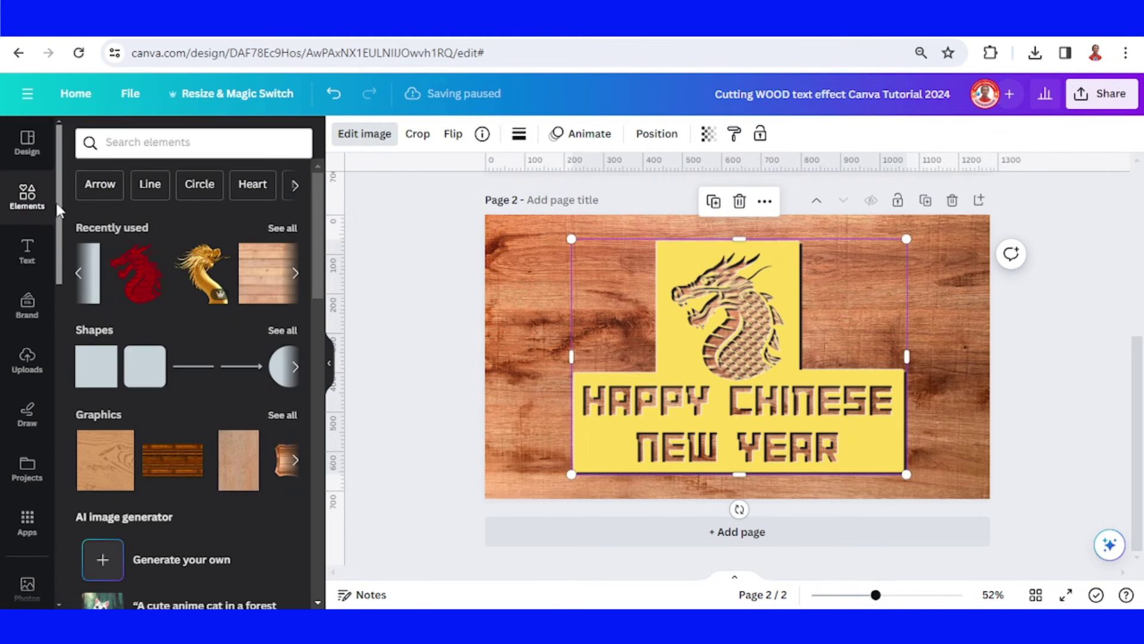
mouse_move(95, 367)
click(94, 387)
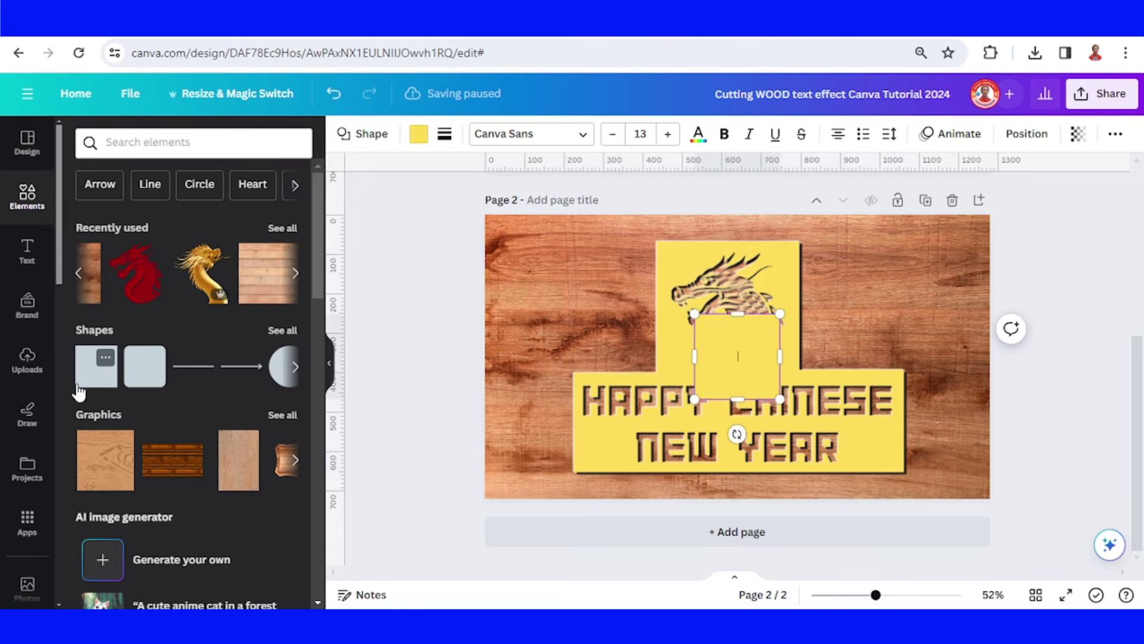
mouse_move(741, 363)
mouse_down()
mouse_move(877, 245)
mouse_move(848, 245)
mouse_up()
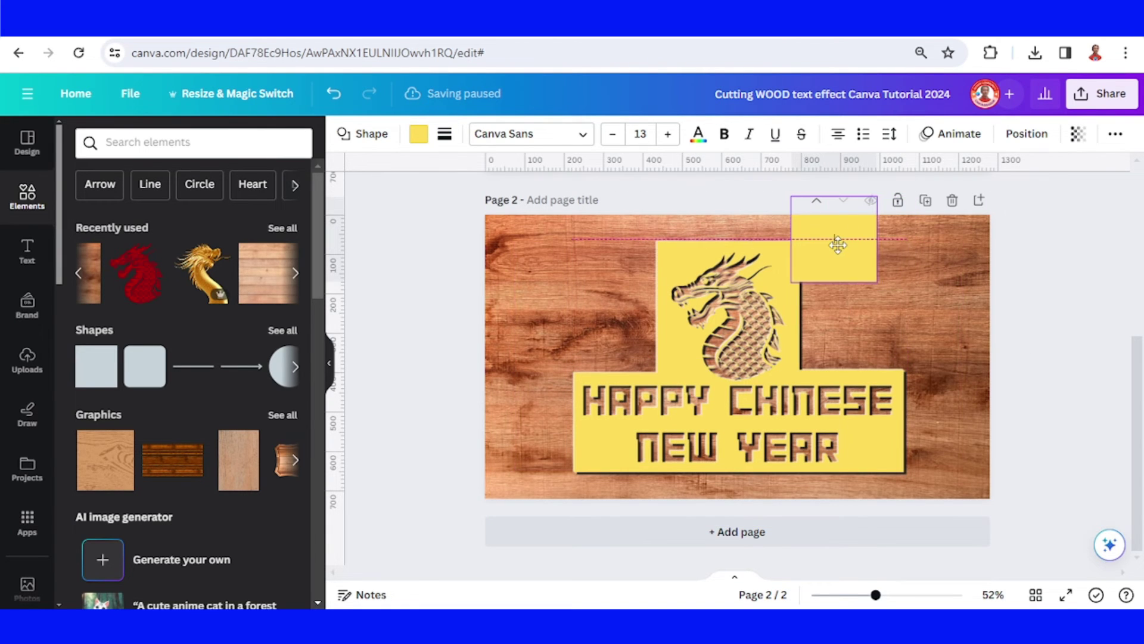
drag(834, 287, 844, 374)
drag(925, 296, 996, 288)
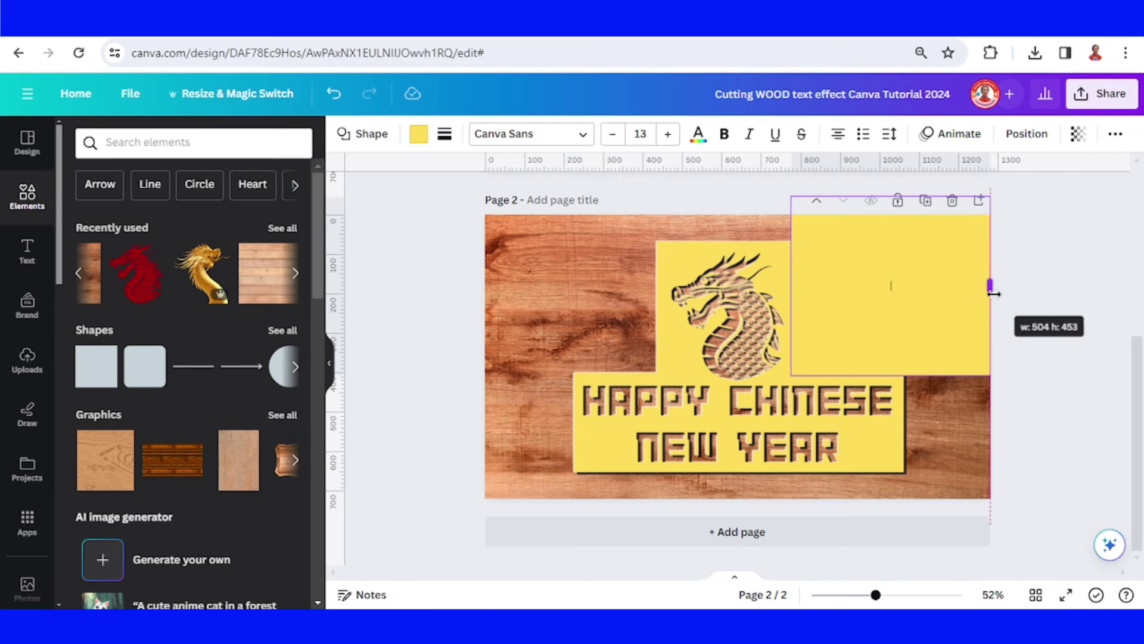
Duplicate the yellow rectangle and move the copy over the bottom-left wood.
click(1014, 358)
click(904, 301)
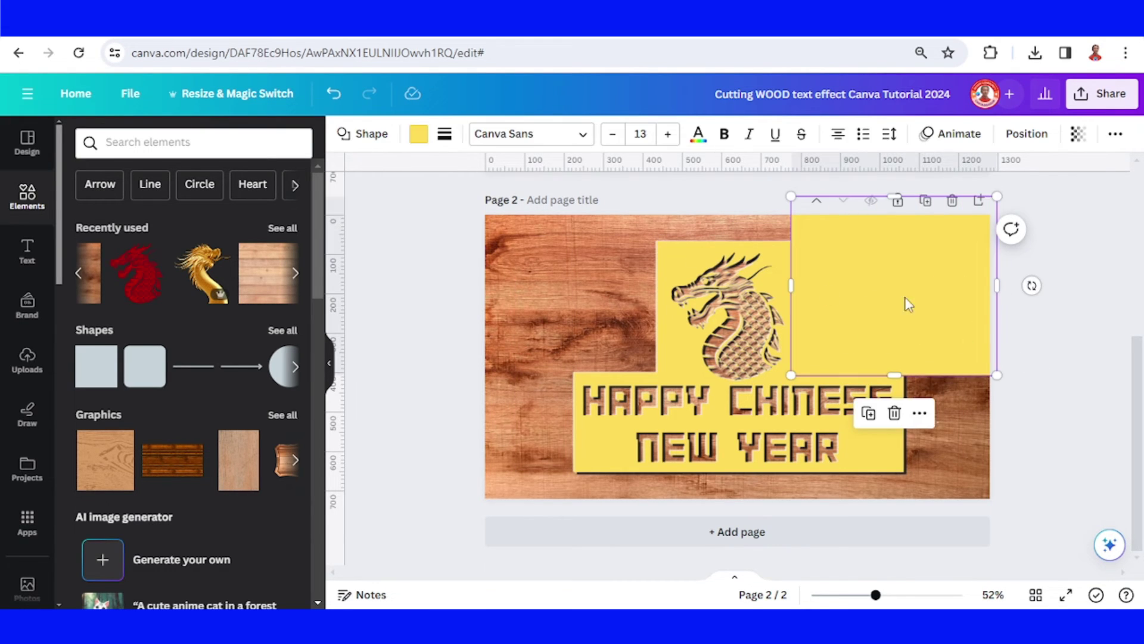
click(869, 412)
drag(895, 302, 752, 183)
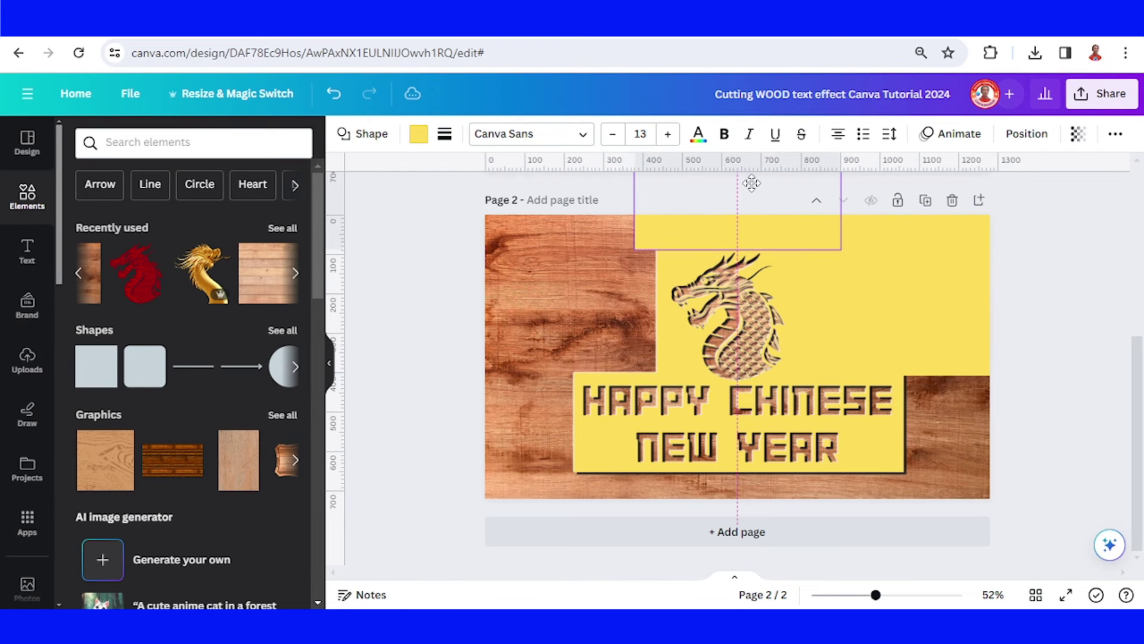
mouse_move(752, 183)
mouse_down()
mouse_move(641, 541)
mouse_move(971, 401)
mouse_up()
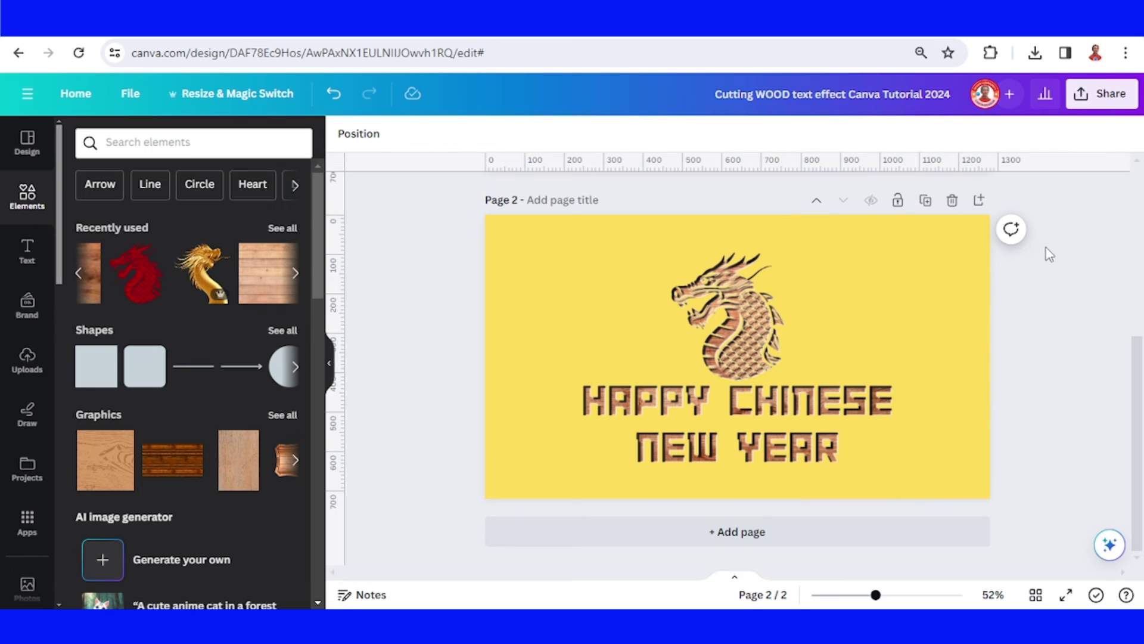
Duplicate page 2 as page 3 and select its wood texture layer.
click(925, 201)
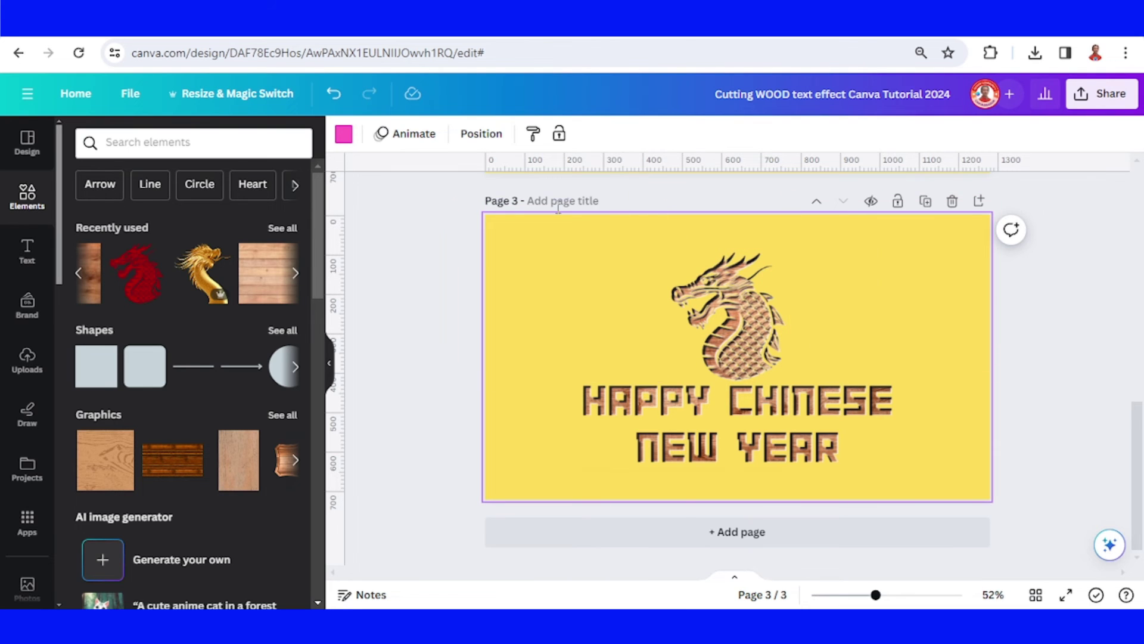
click(481, 134)
scroll(209, 485, down, 1)
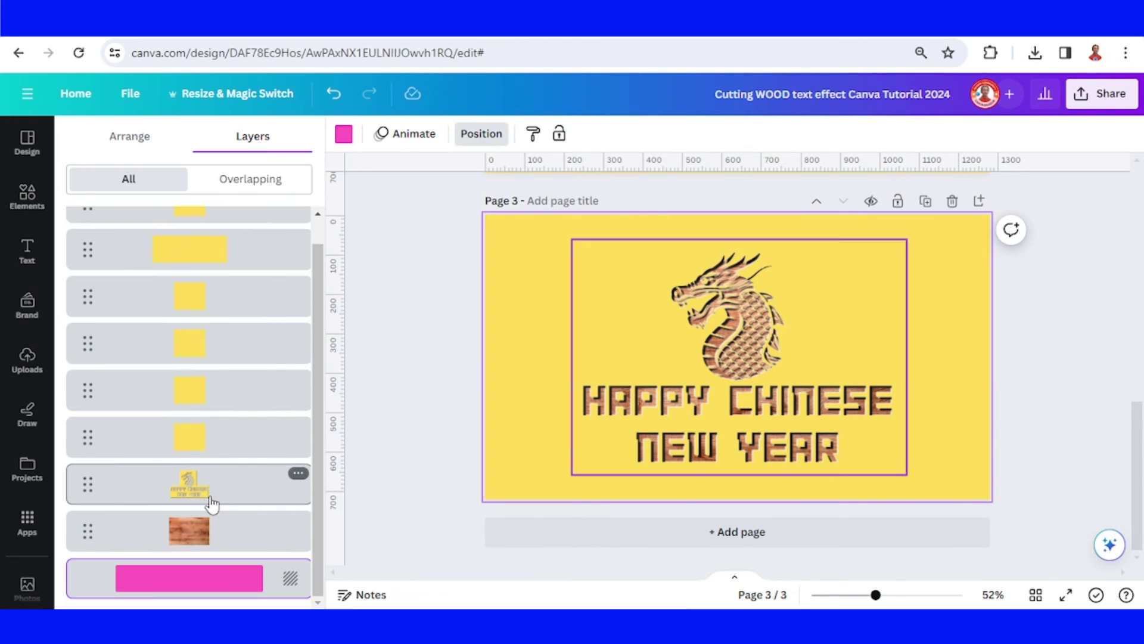
click(215, 531)
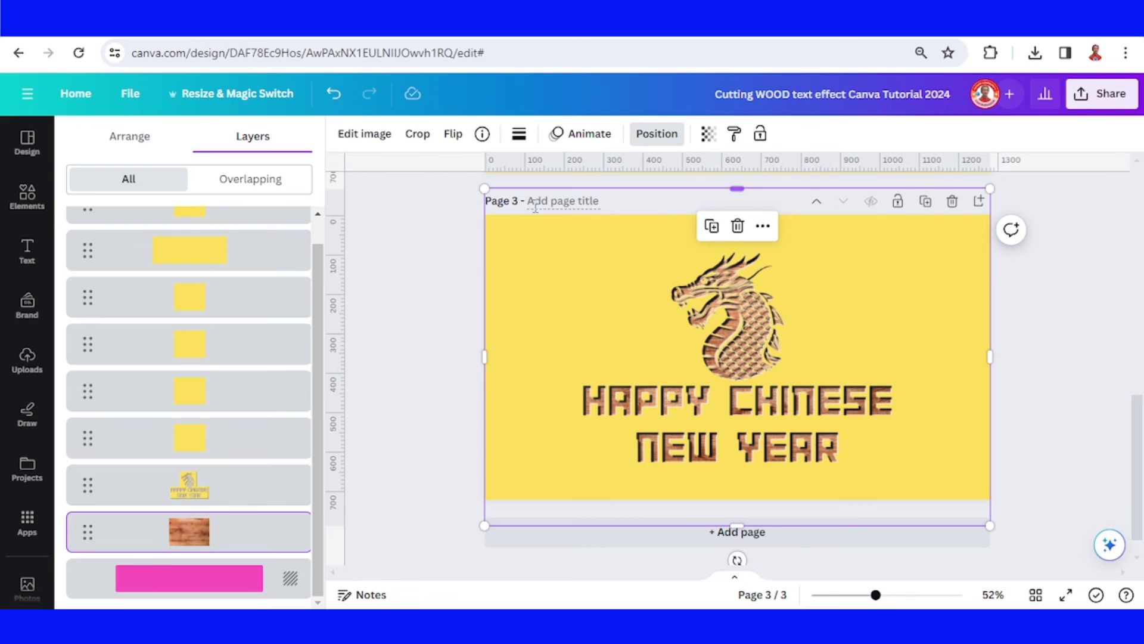
Lower the wood texture's brightness to -35.
click(364, 133)
scroll(262, 477, down, 2)
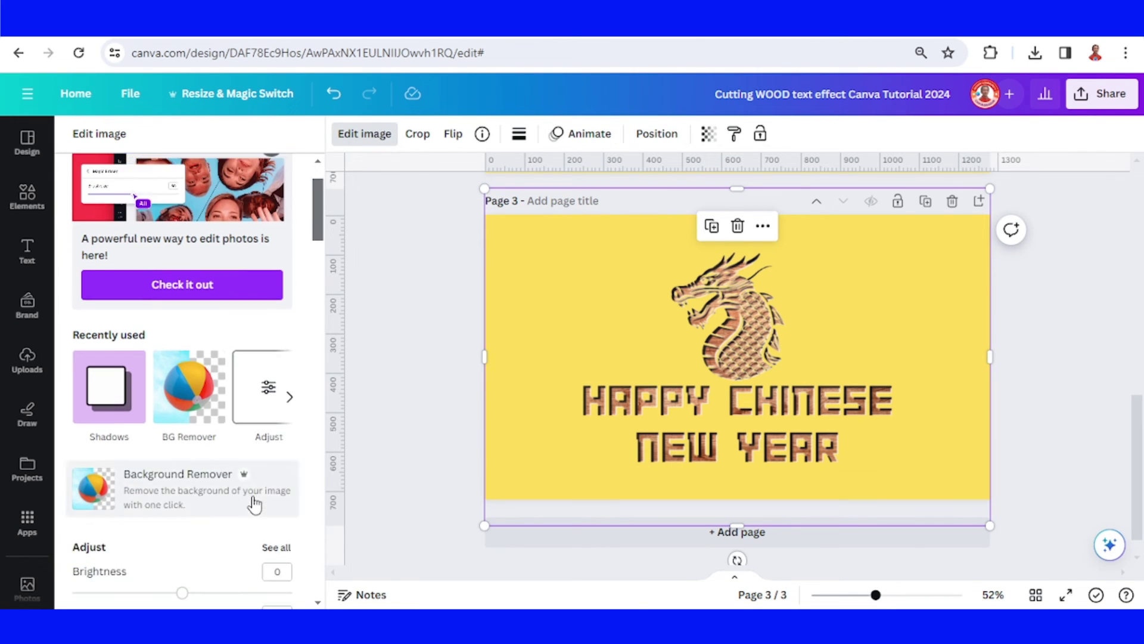
scroll(291, 358, down, 3)
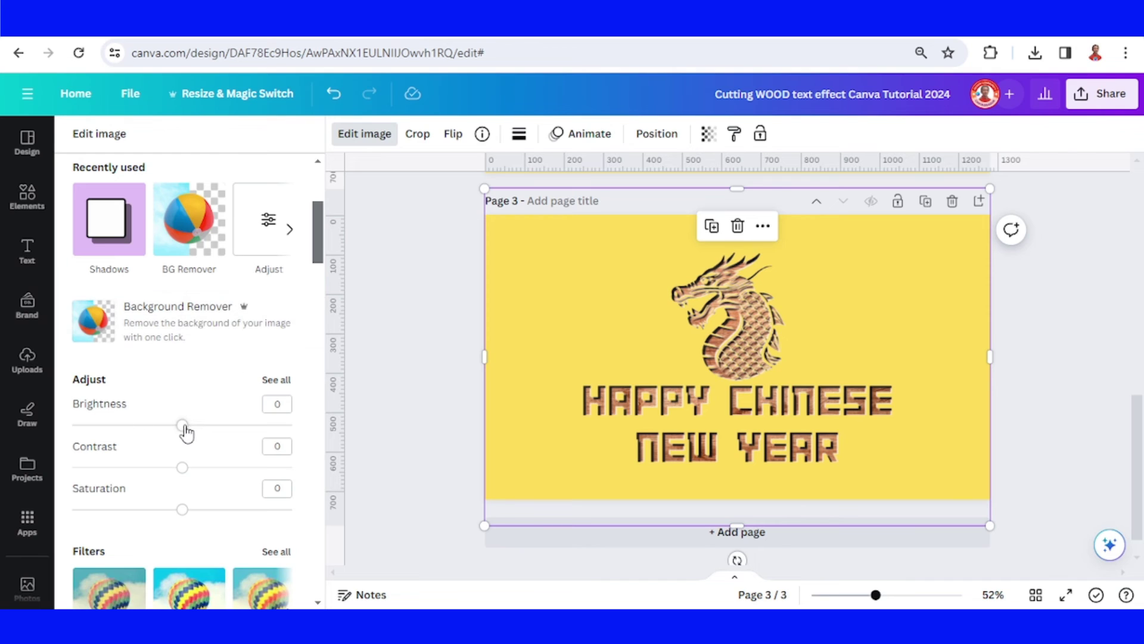
mouse_move(183, 435)
mouse_down()
mouse_move(140, 444)
mouse_move(147, 436)
mouse_up()
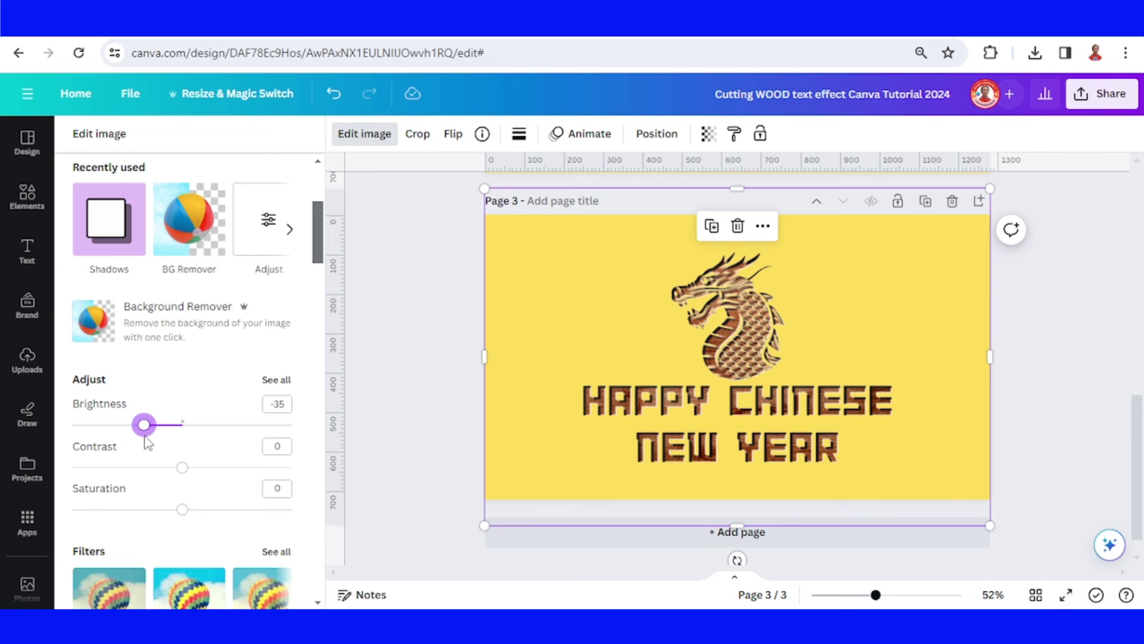
drag(446, 406, 417, 382)
key(Escape)
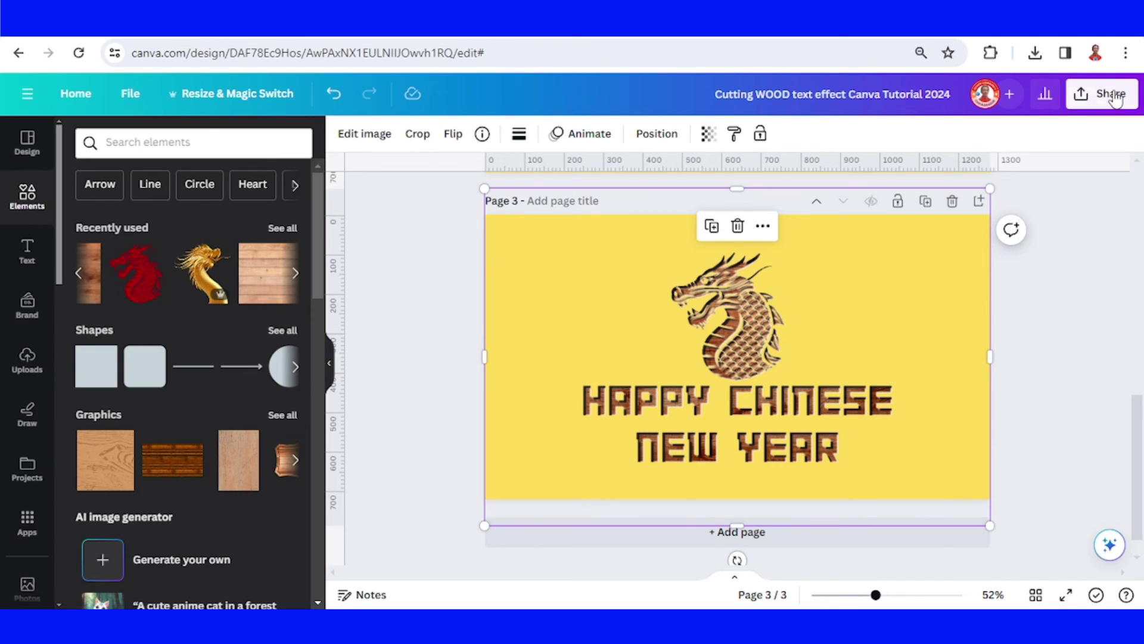
Download only the current page 3 as a PNG.
click(1102, 94)
click(1006, 472)
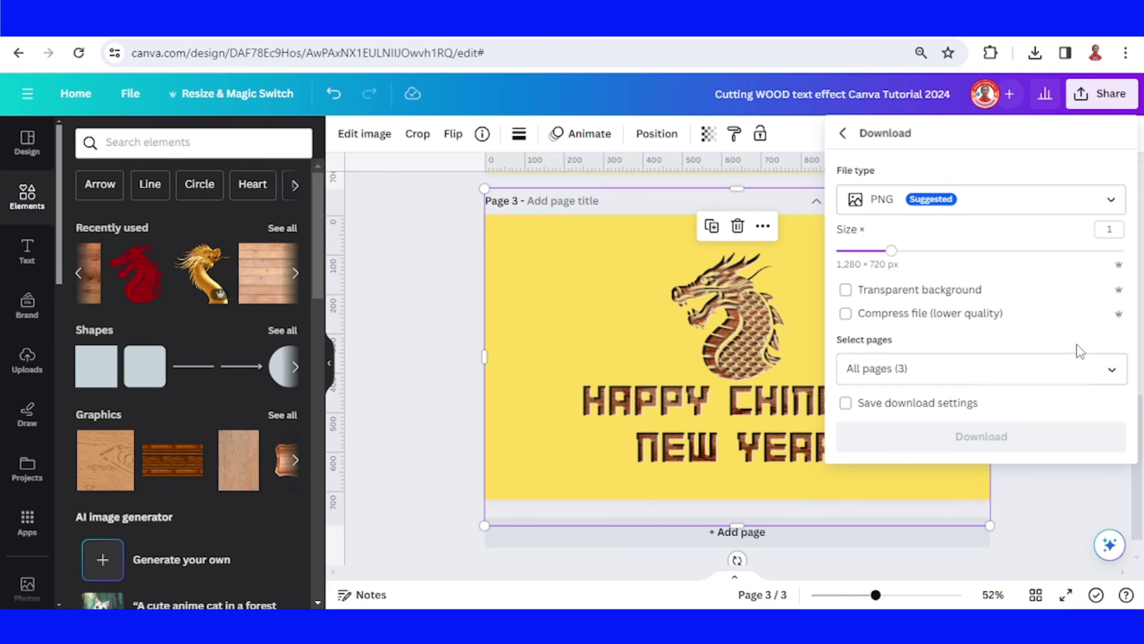
click(1109, 374)
click(924, 126)
click(937, 165)
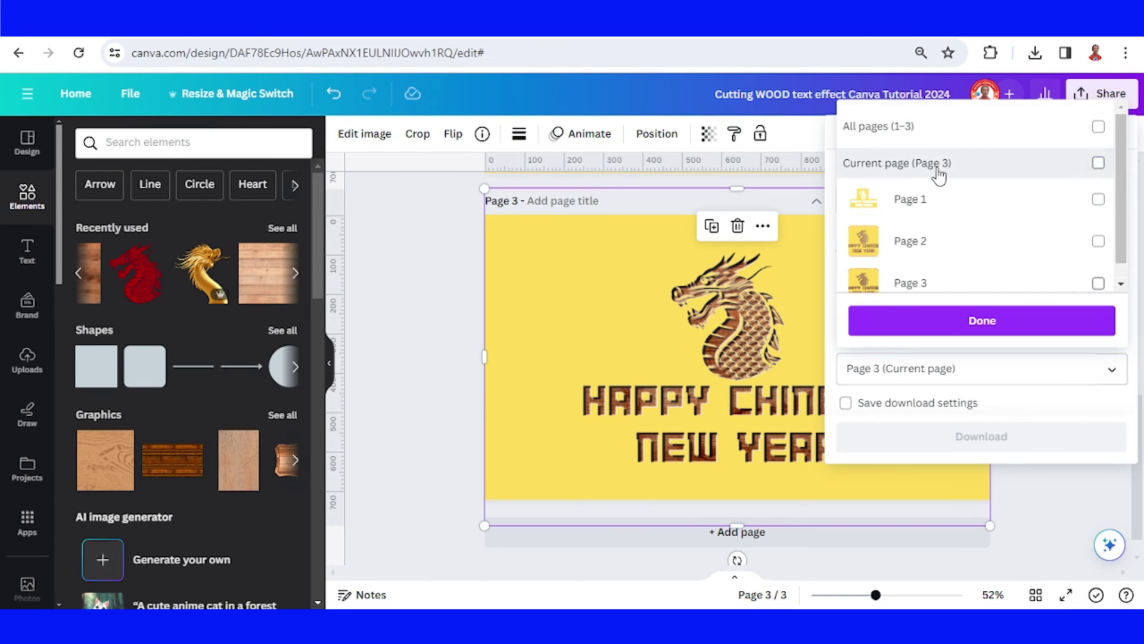
click(973, 331)
click(1002, 434)
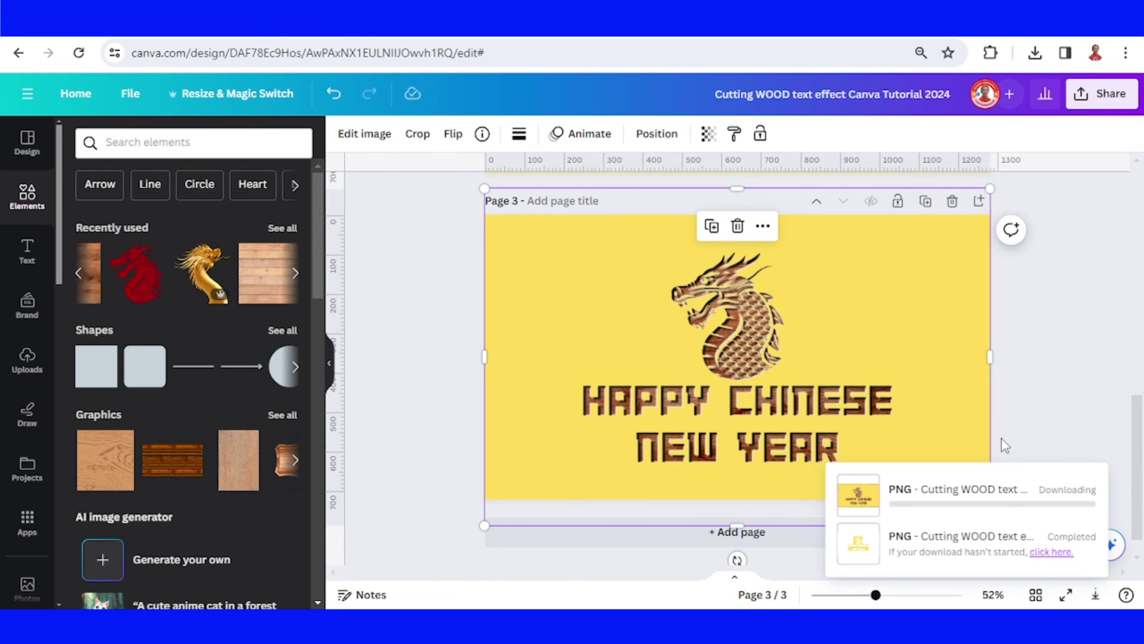
Place the downloaded page-3 PNG onto page 2's wood board.
click(481, 376)
scroll(481, 375, up, 2)
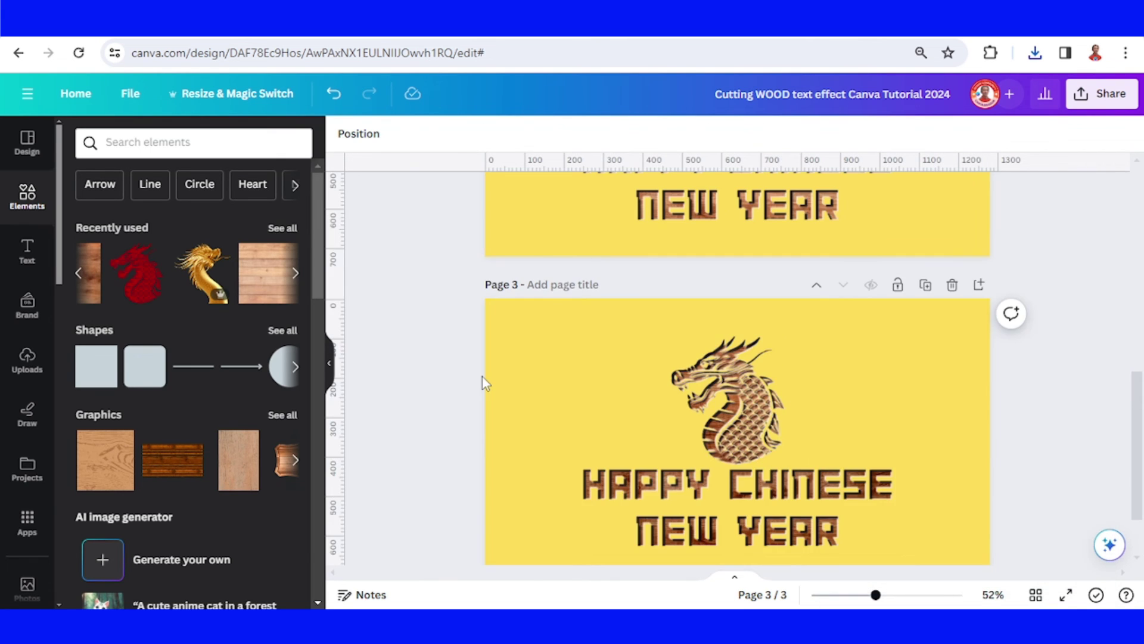
scroll(482, 377, up, 3)
scroll(481, 376, up, 2)
mouse_move(544, 360)
mouse_down()
mouse_move(564, 299)
mouse_move(801, 258)
mouse_move(952, 383)
mouse_move(821, 464)
mouse_move(679, 492)
mouse_move(712, 440)
mouse_up()
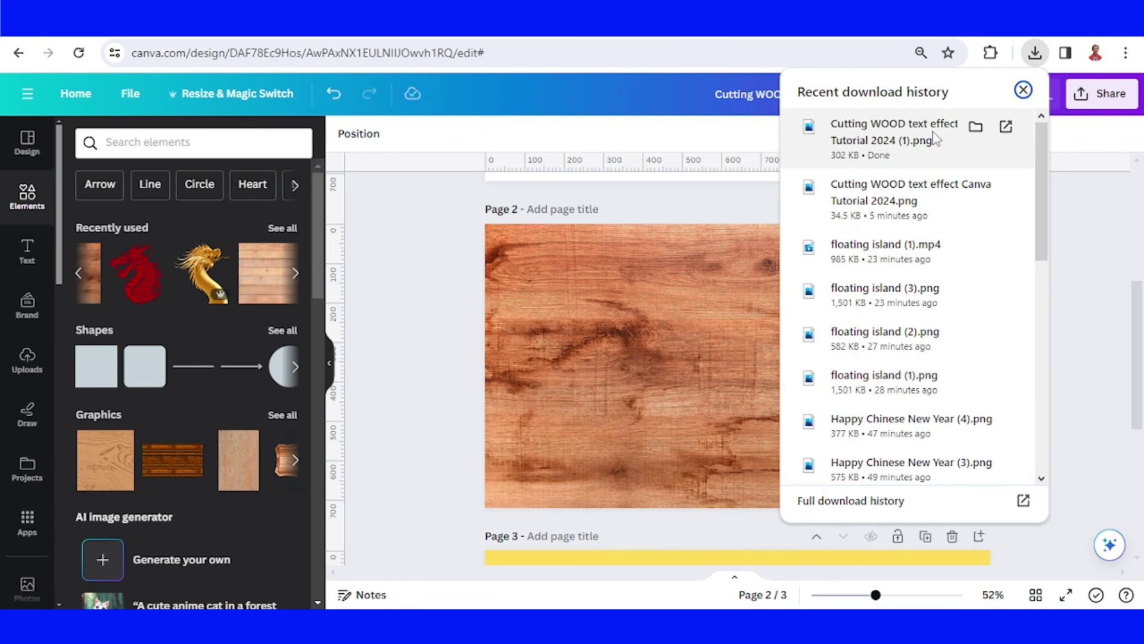
drag(935, 138, 642, 398)
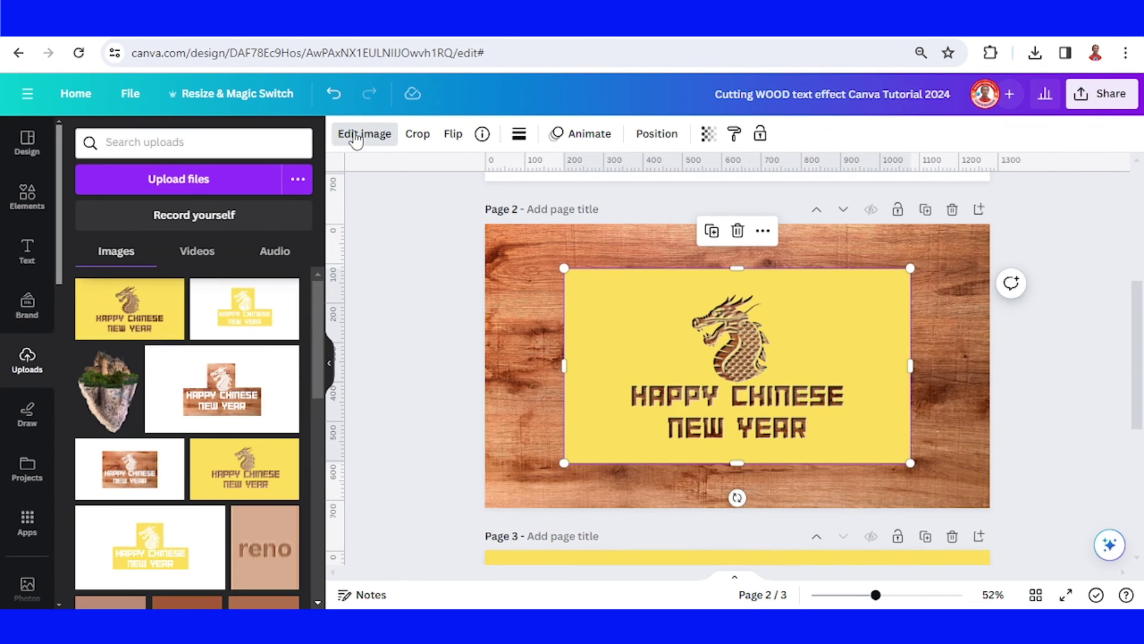
Remove the placed image's yellow background with BG Remover.
click(364, 133)
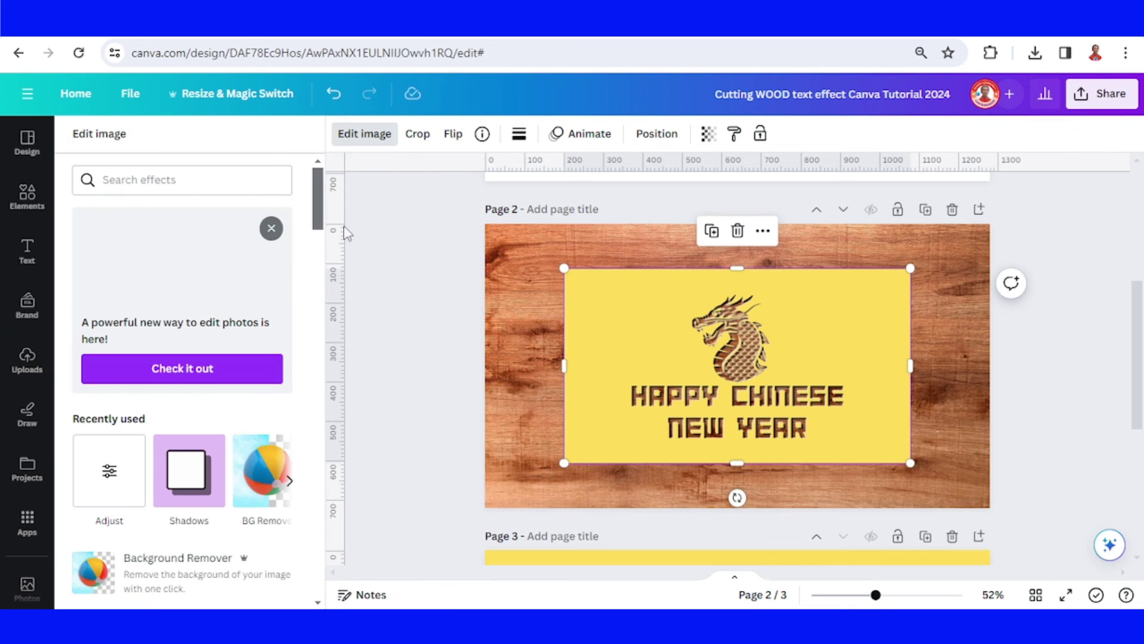
click(258, 484)
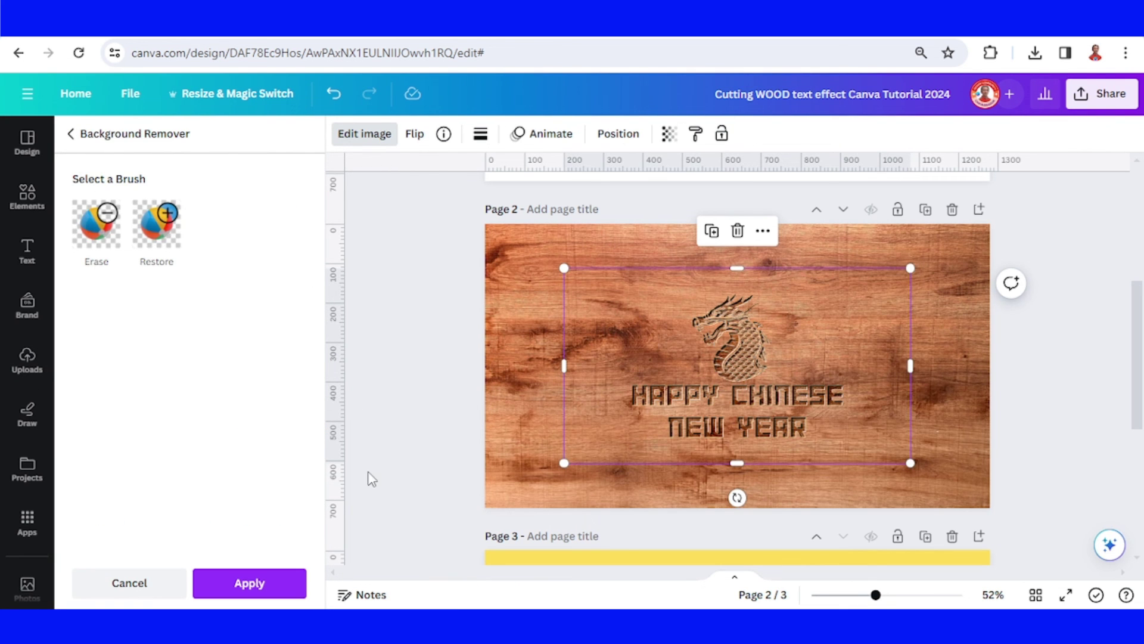
click(257, 586)
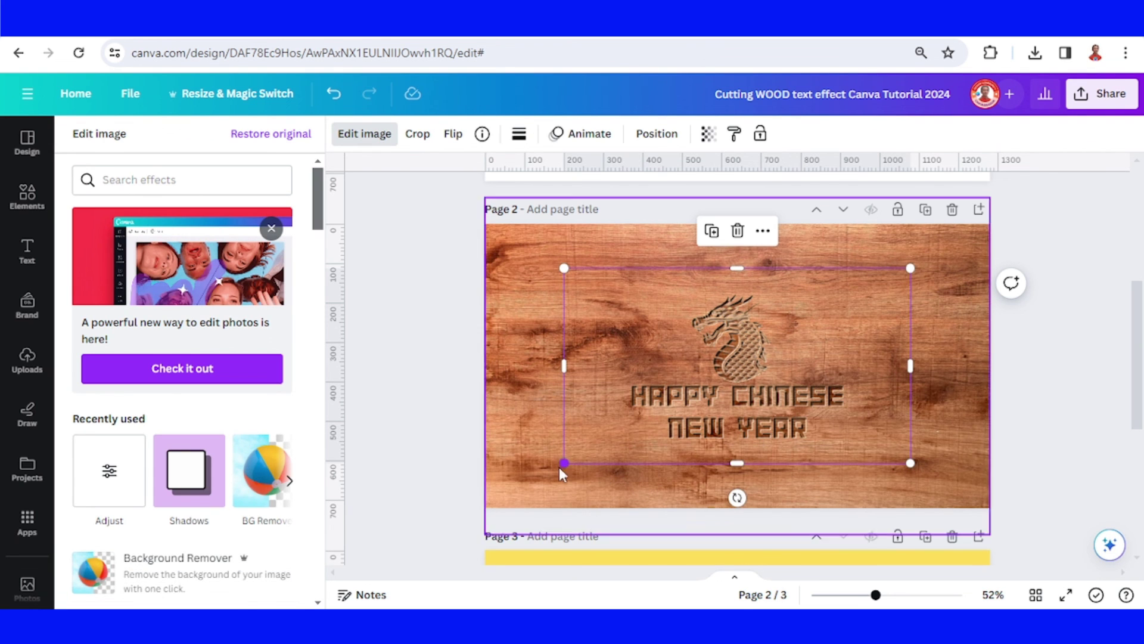
Enlarge the image across the page and set its blur to -15.
drag(564, 463, 453, 517)
click(109, 471)
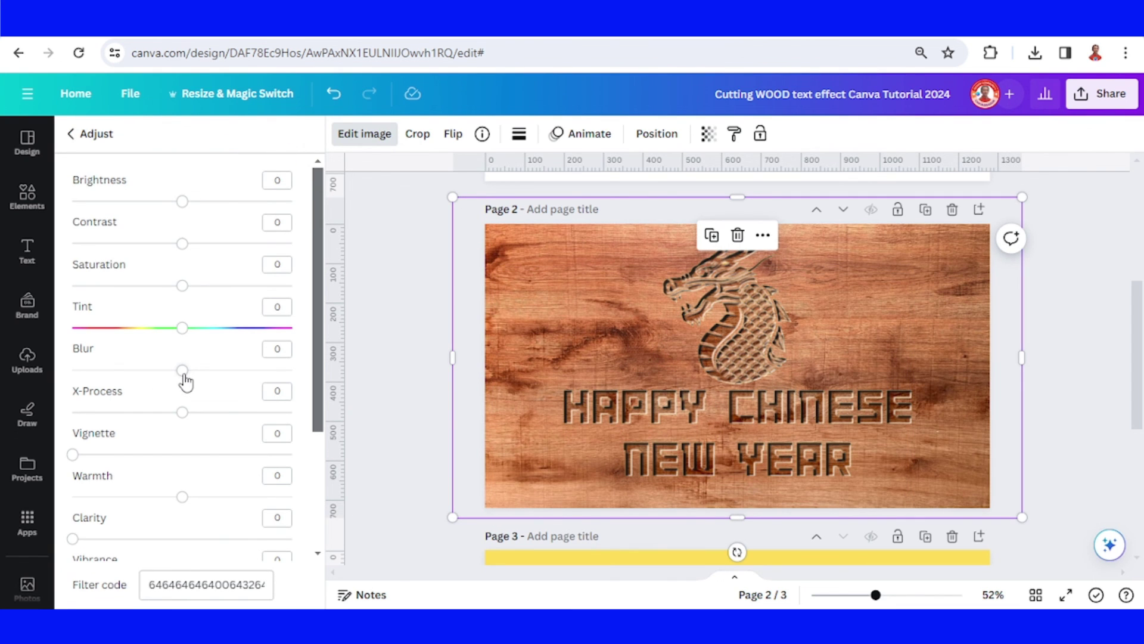
drag(182, 370, 166, 370)
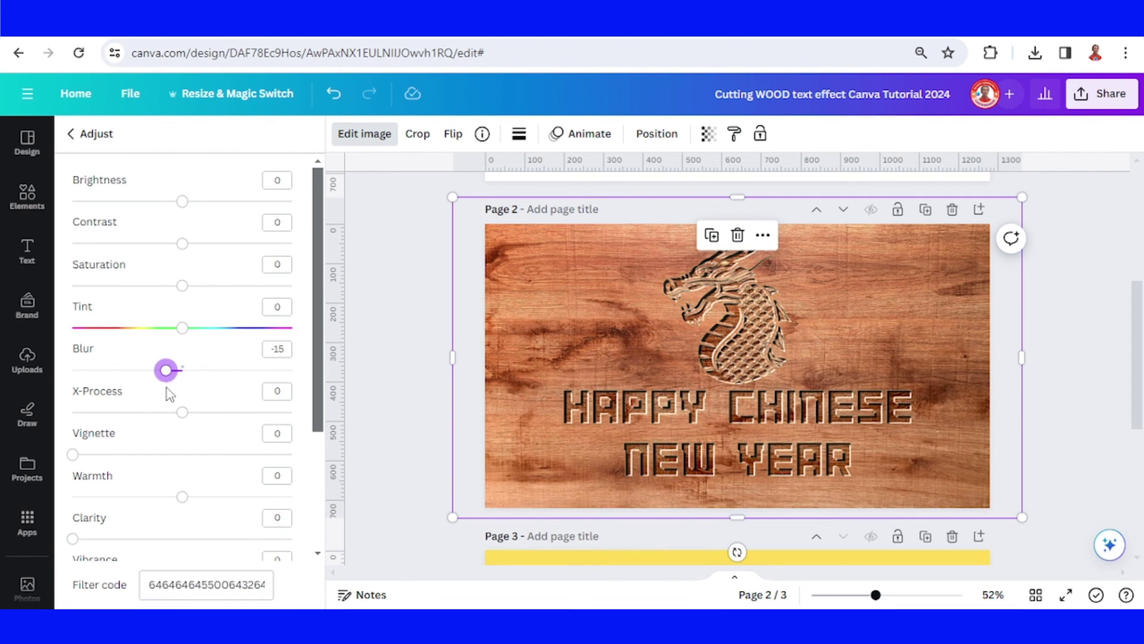
click(1073, 427)
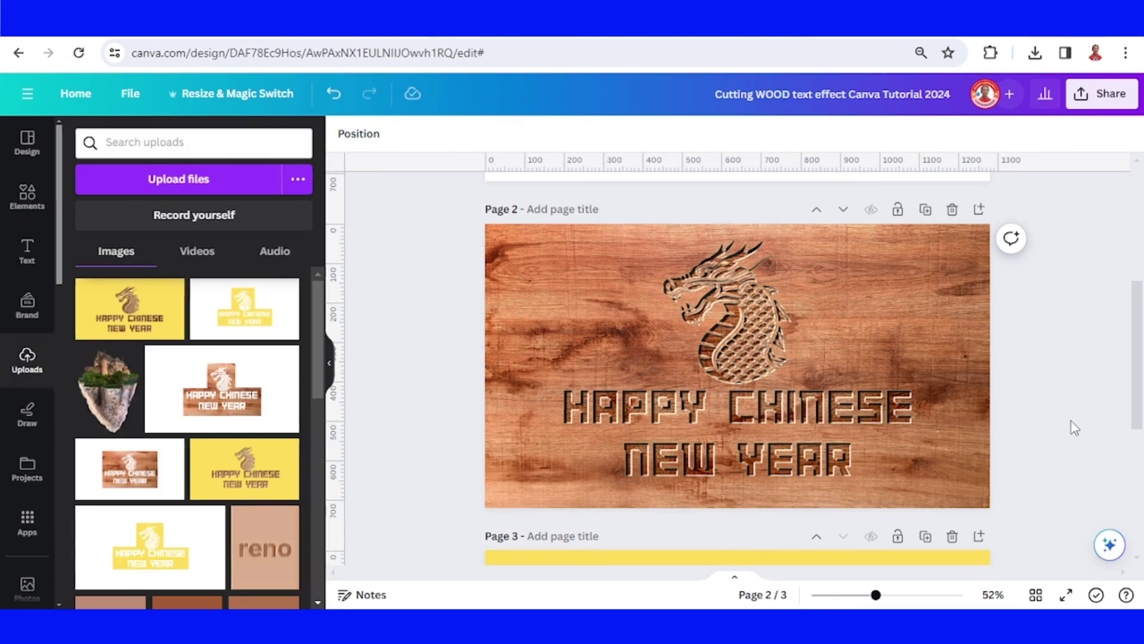